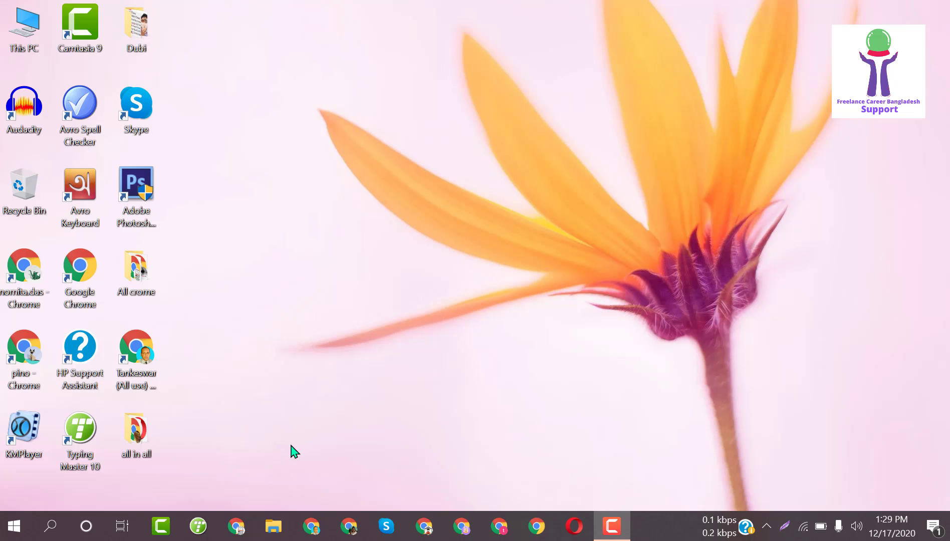
Step: Open Windows Settings and go to the System category
{"action": "left_click", "coordinate": [12, 535]}
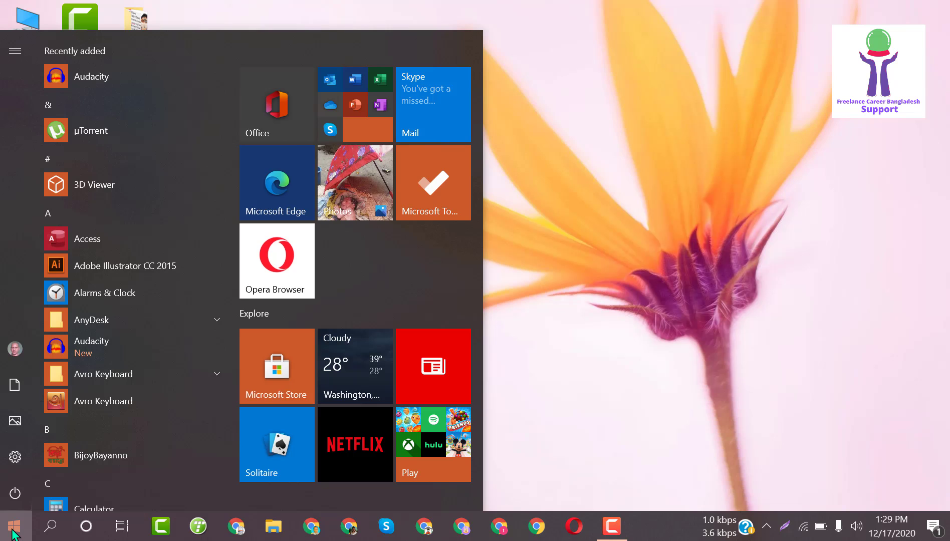
{"action": "mouse_move", "coordinate": [15, 457]}
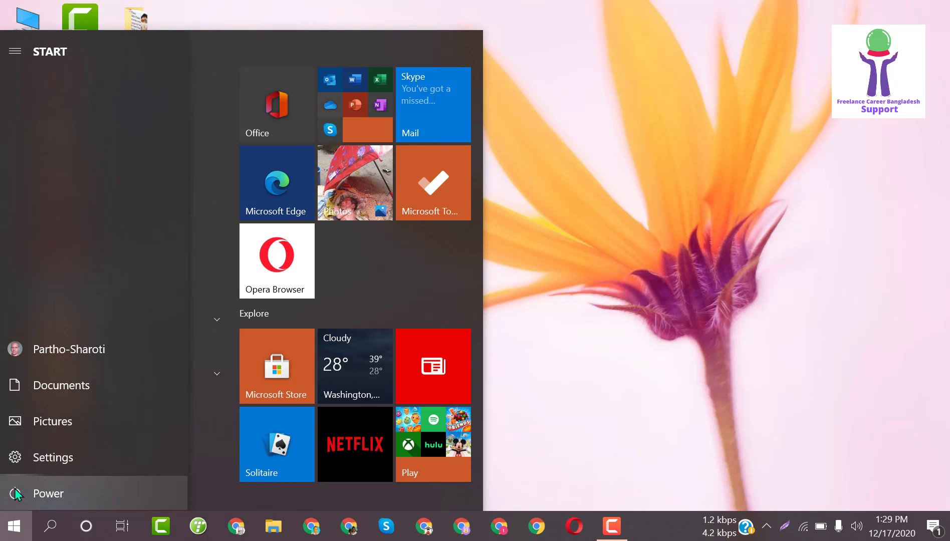
{"action": "left_click", "coordinate": [21, 458]}
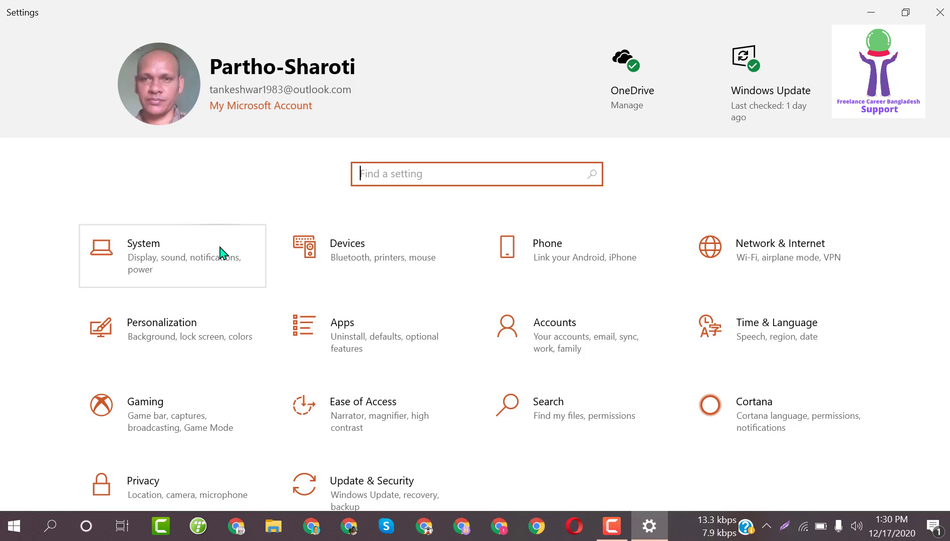
{"action": "left_click", "coordinate": [161, 266]}
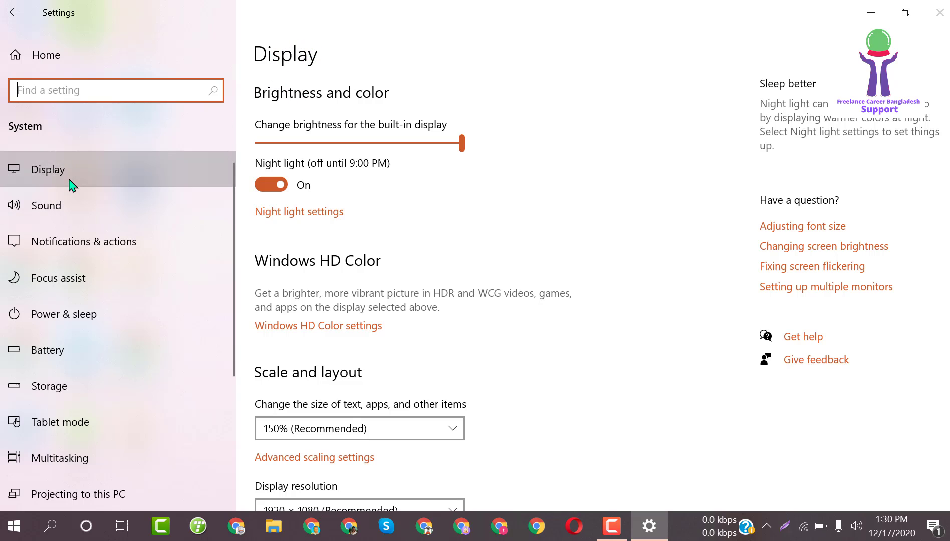
Step: Review the brightness and scaling options for the display and the master volume in the sound settings
{"action": "left_click", "coordinate": [93, 179]}
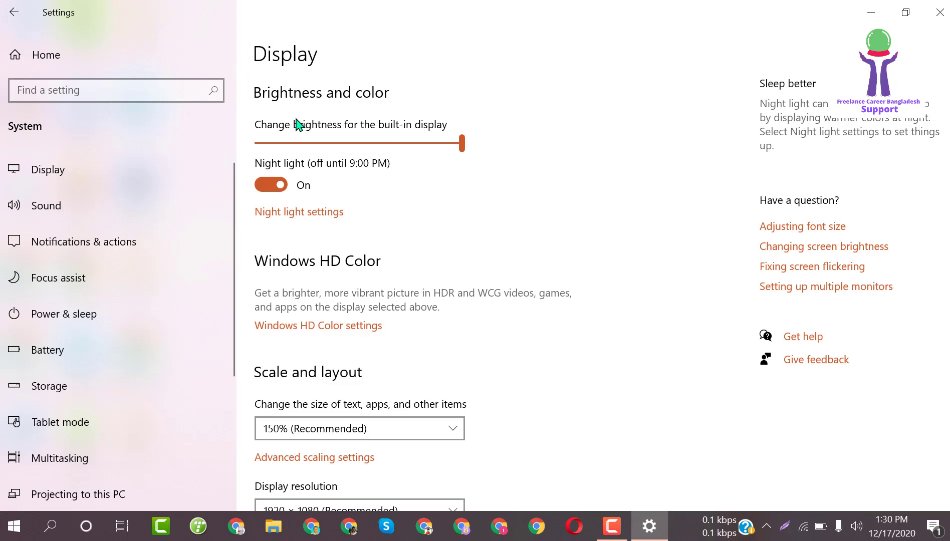
{"action": "mouse_move", "coordinate": [462, 145]}
{"action": "left_mouse_down"}
{"action": "mouse_move", "coordinate": [326, 153]}
{"action": "mouse_move", "coordinate": [464, 159]}
{"action": "left_mouse_up"}
{"action": "scroll", "coordinate": [383, 299], "scroll_direction": "down", "scroll_amount": 1}
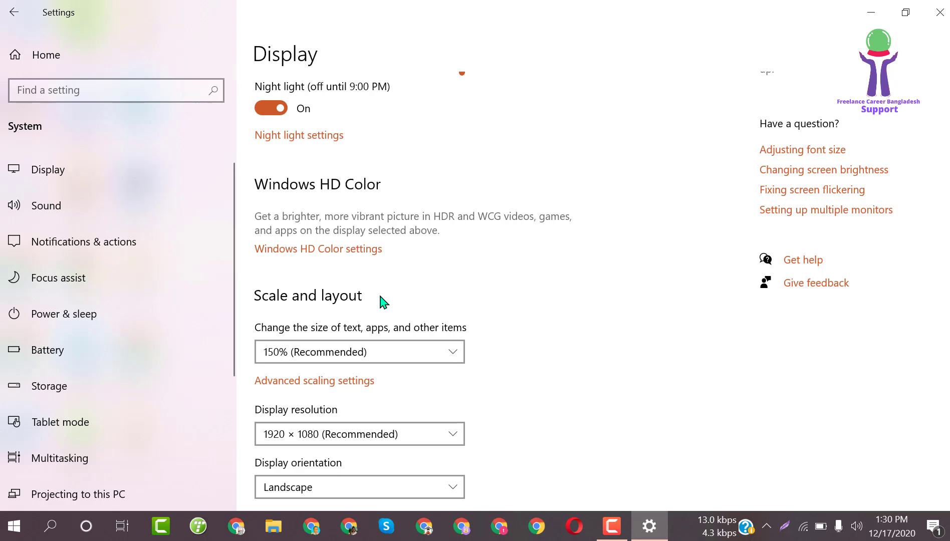
{"action": "left_click", "coordinate": [95, 214]}
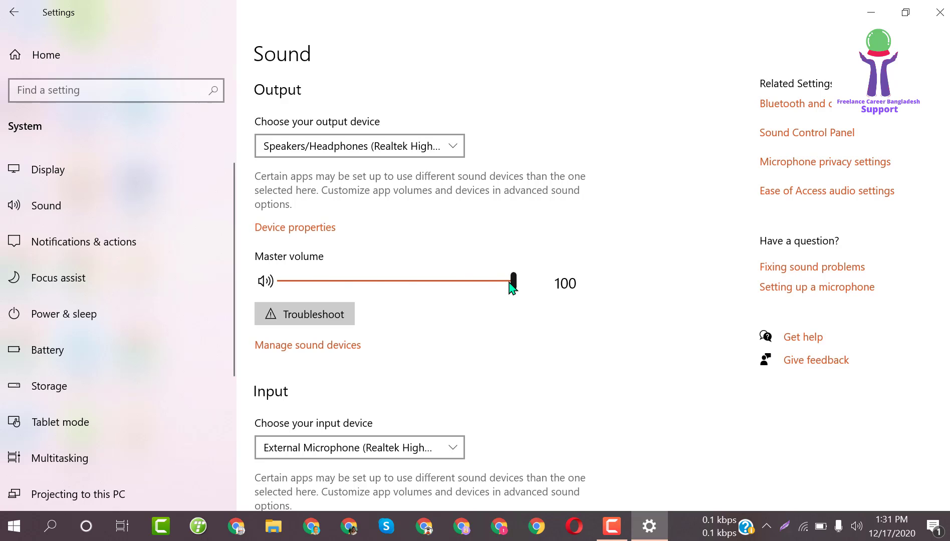
{"action": "left_click_drag", "start_coordinate": [515, 289], "coordinate": [534, 282]}
Step: Examine the Notifications & actions settings, including the list of apps allowed to send notifications
{"action": "left_click", "coordinate": [95, 245]}
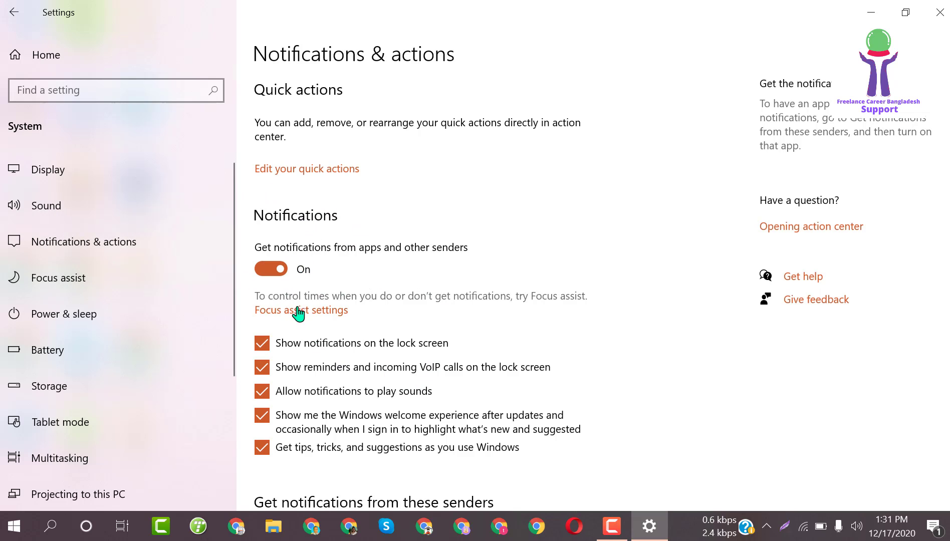
{"action": "scroll", "coordinate": [353, 391], "scroll_direction": "down", "scroll_amount": 3}
{"action": "scroll", "coordinate": [353, 389], "scroll_direction": "down", "scroll_amount": 1}
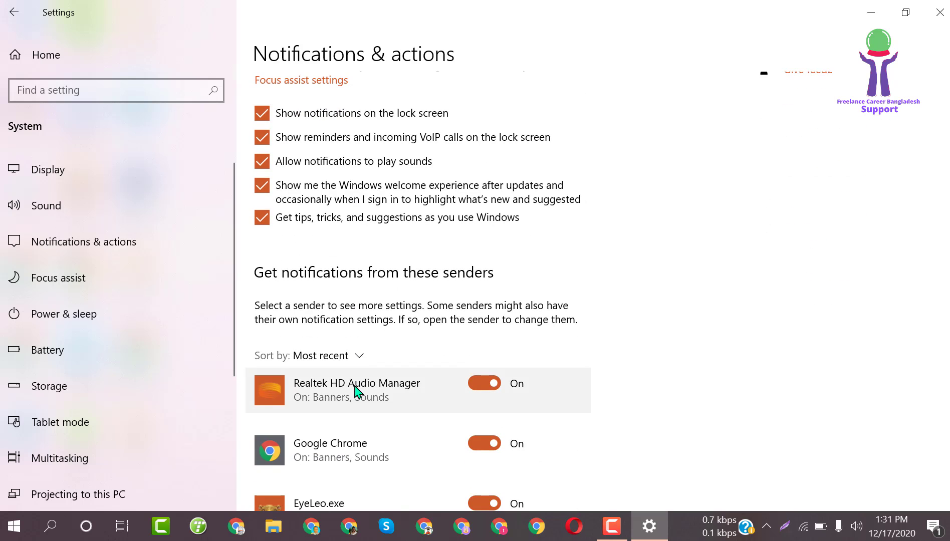
{"action": "scroll", "coordinate": [356, 390], "scroll_direction": "down", "scroll_amount": 7}
{"action": "scroll", "coordinate": [356, 390], "scroll_direction": "down", "scroll_amount": 9}
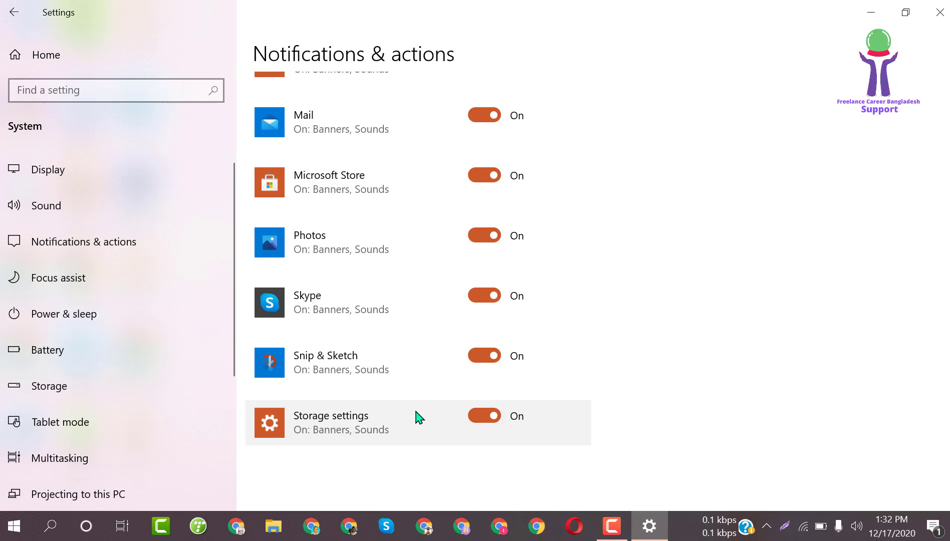
{"action": "scroll", "coordinate": [418, 416], "scroll_direction": "up", "scroll_amount": 10}
{"action": "scroll", "coordinate": [419, 408], "scroll_direction": "up", "scroll_amount": 3}
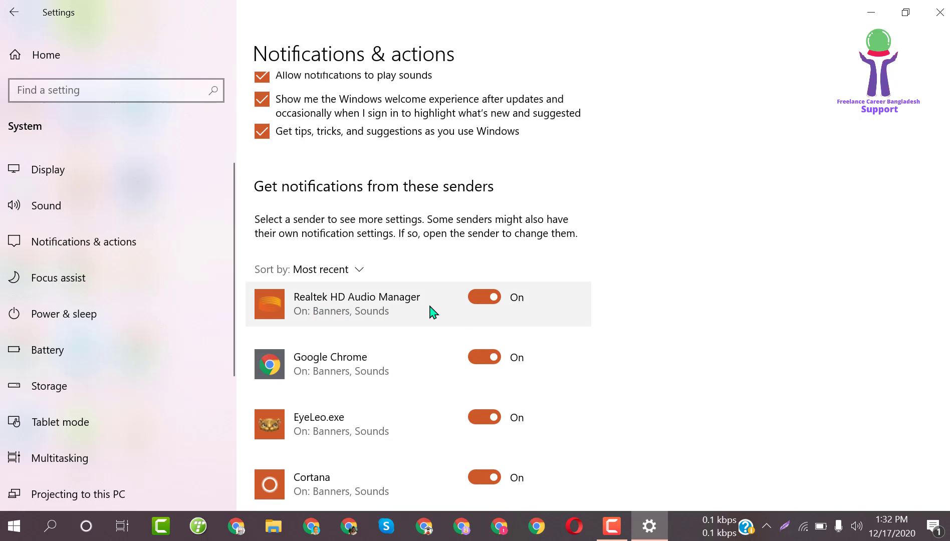
{"action": "scroll", "coordinate": [401, 386], "scroll_direction": "down", "scroll_amount": 3}
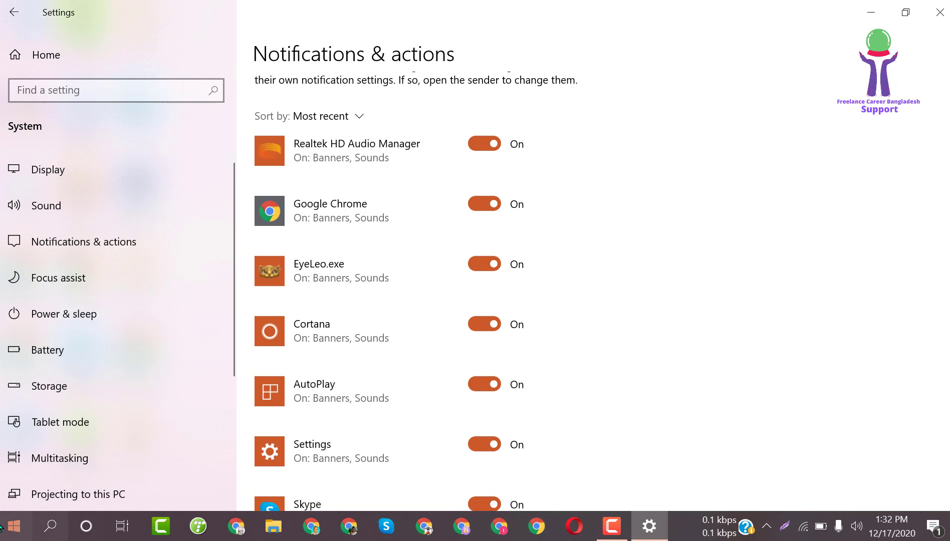
Step: Open the action center and clear all notifications
{"action": "left_click", "coordinate": [933, 526]}
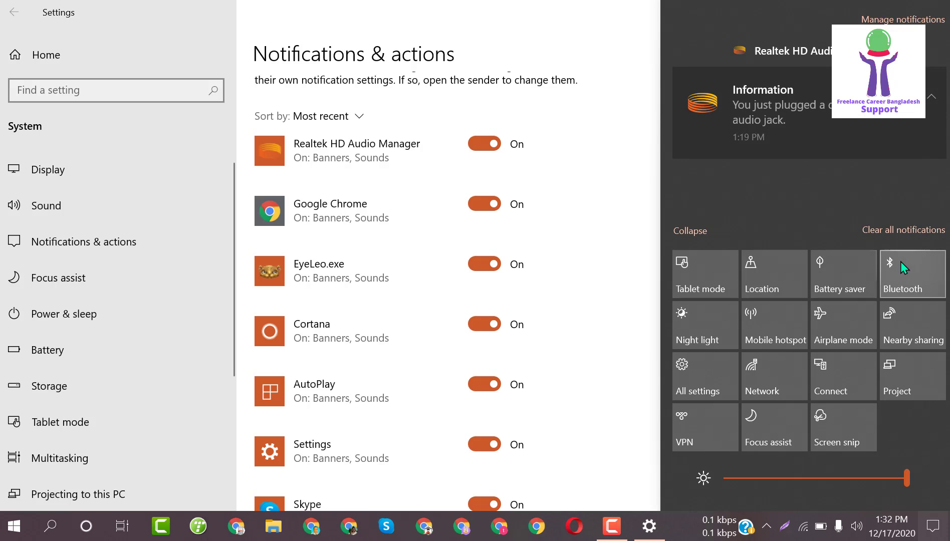
{"action": "left_click", "coordinate": [876, 229]}
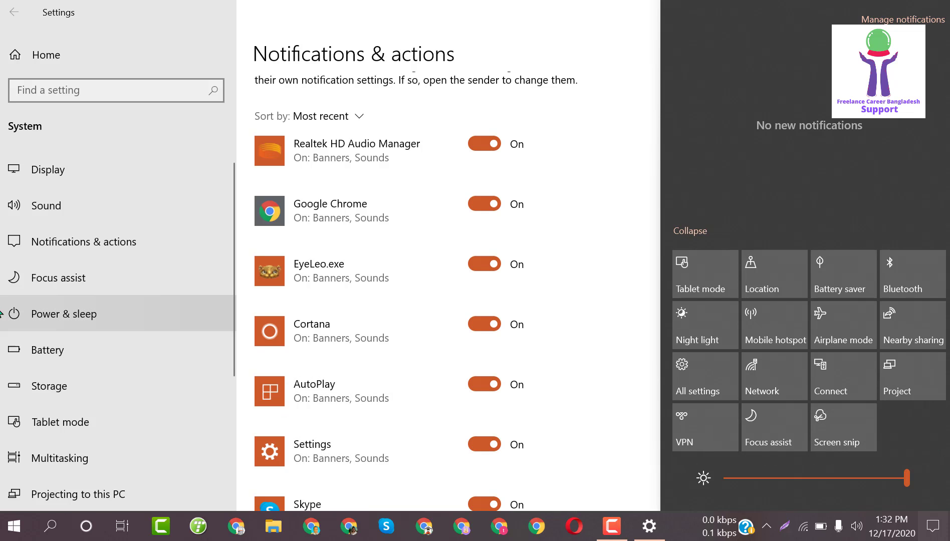
Step: Review the Focus assist modes and automatic rules, and the screen and sleep timeouts under Power & sleep
{"action": "left_click", "coordinate": [61, 293]}
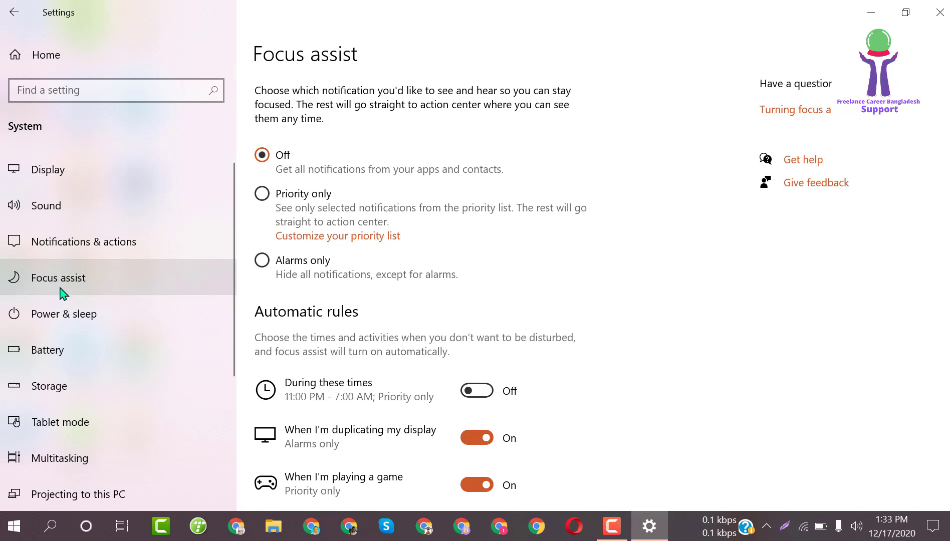
{"action": "scroll", "coordinate": [469, 279], "scroll_direction": "down", "scroll_amount": 5}
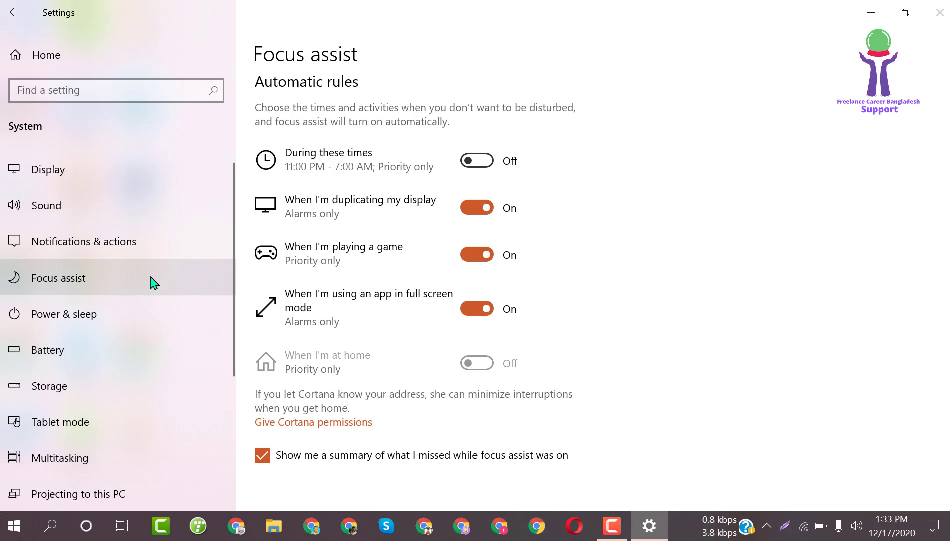
{"action": "left_click", "coordinate": [129, 320]}
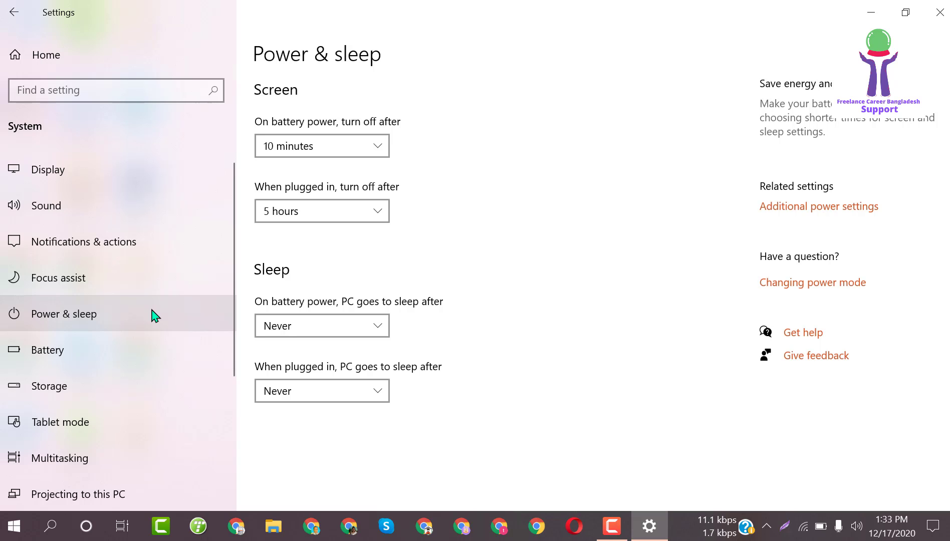
Step: Check the battery overview and the storage usage of the local disk in the System settings
{"action": "left_click", "coordinate": [62, 354]}
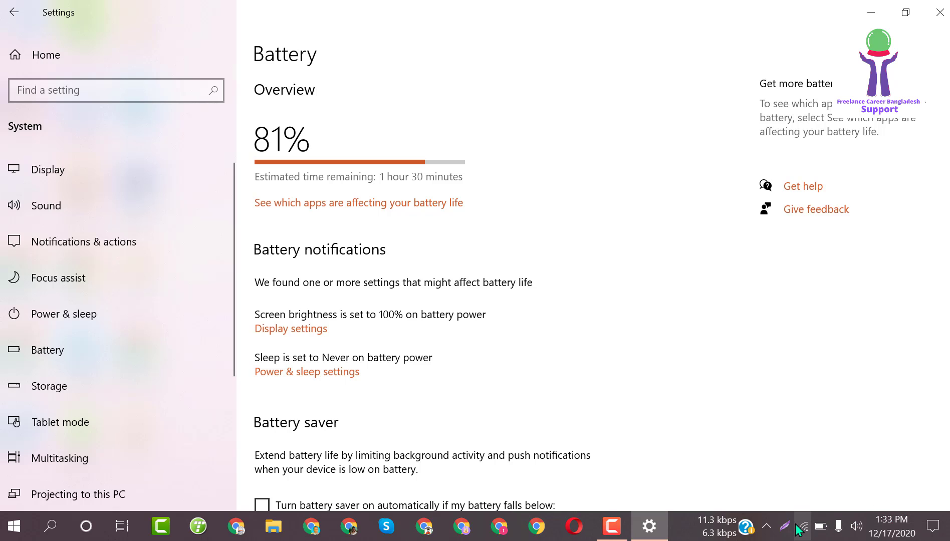
{"action": "mouse_move", "coordinate": [830, 525]}
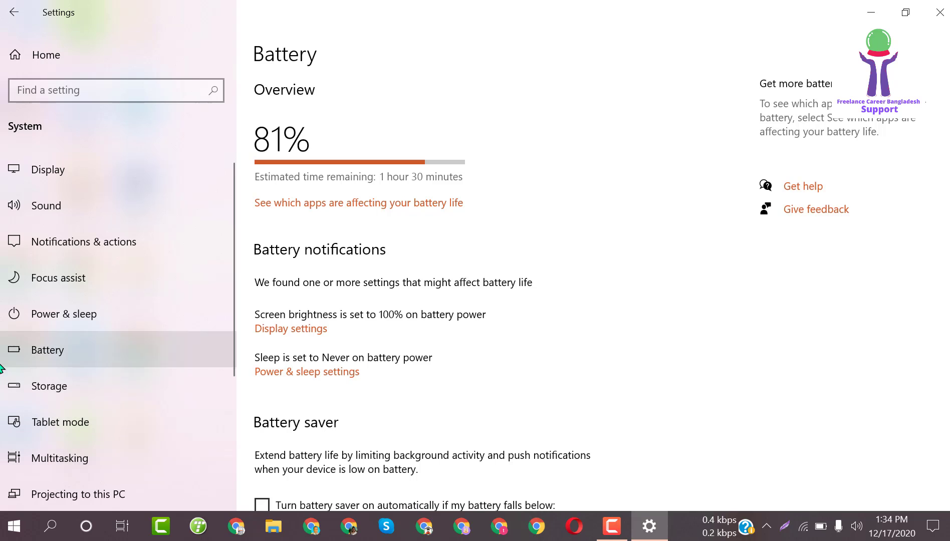
{"action": "left_click", "coordinate": [100, 399]}
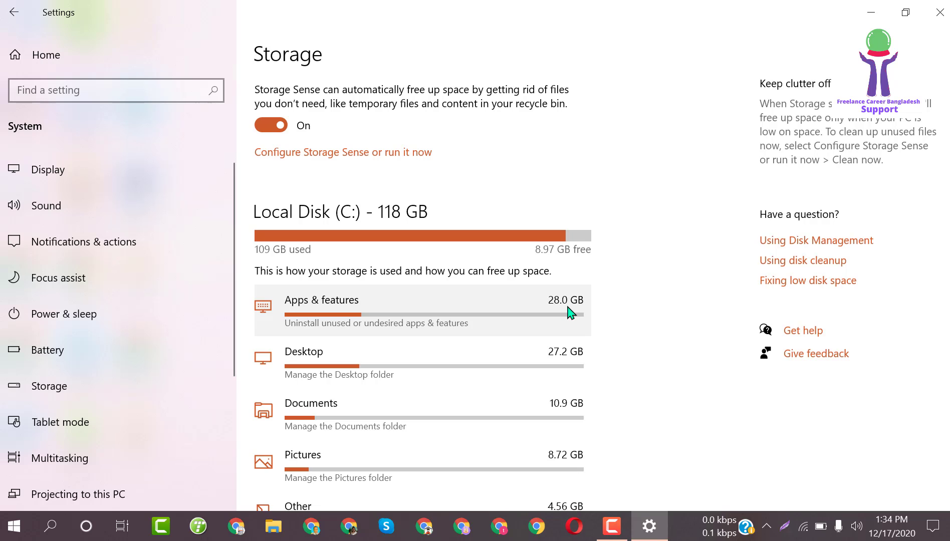
Step: View the Tablet mode options and the Multitasking options for snapping windows
{"action": "left_click", "coordinate": [106, 437]}
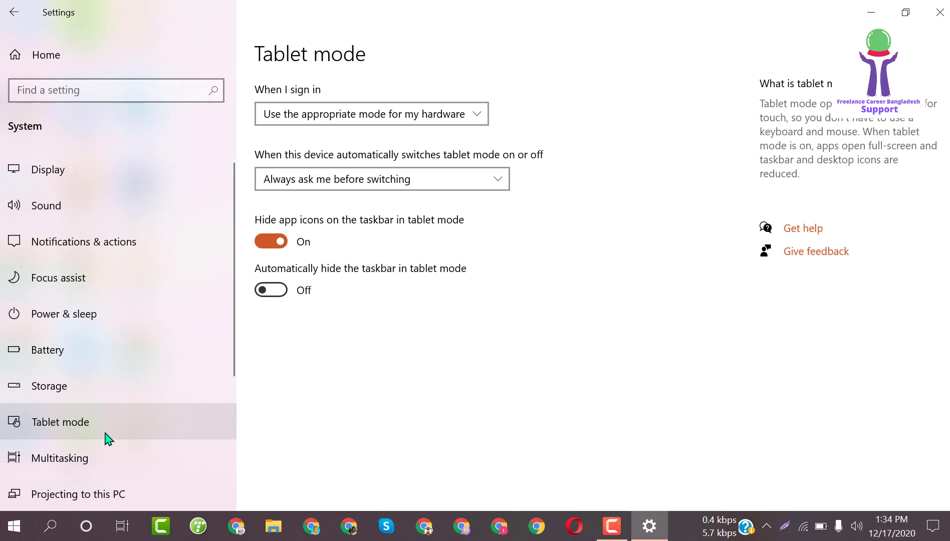
{"action": "left_click", "coordinate": [79, 460]}
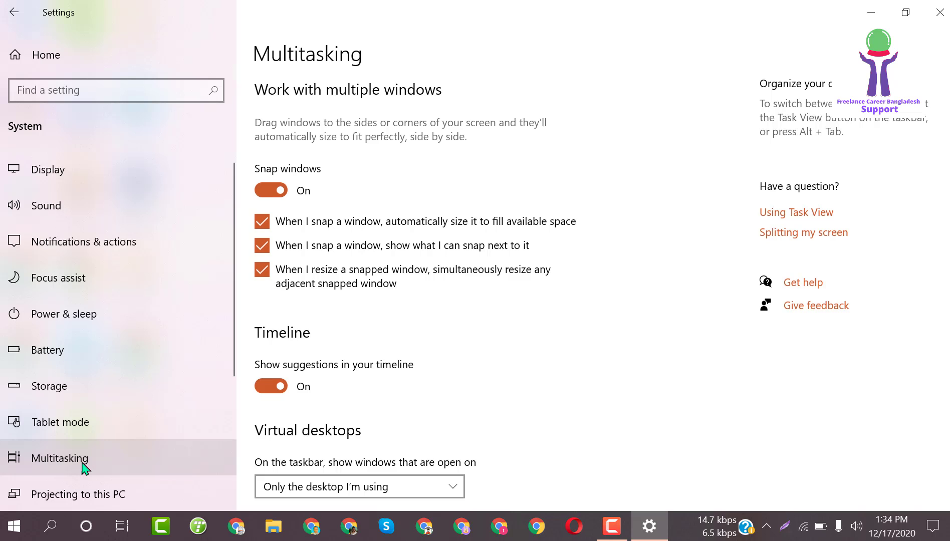
Step: Look at the open windows and recent activity in Task View, and return to the Multitasking settings
{"action": "left_click", "coordinate": [121, 526]}
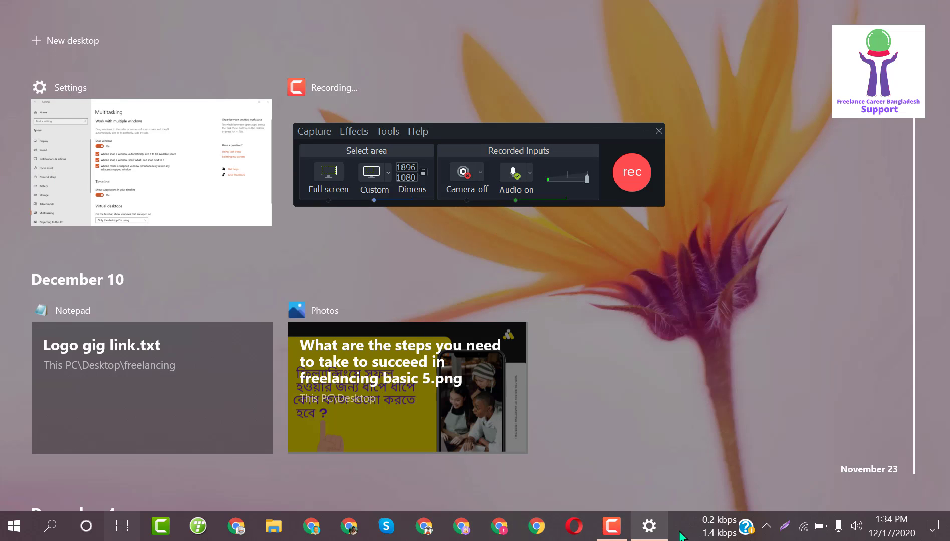
{"action": "left_click", "coordinate": [649, 526]}
{"action": "scroll", "coordinate": [92, 425], "scroll_direction": "down", "scroll_amount": 3}
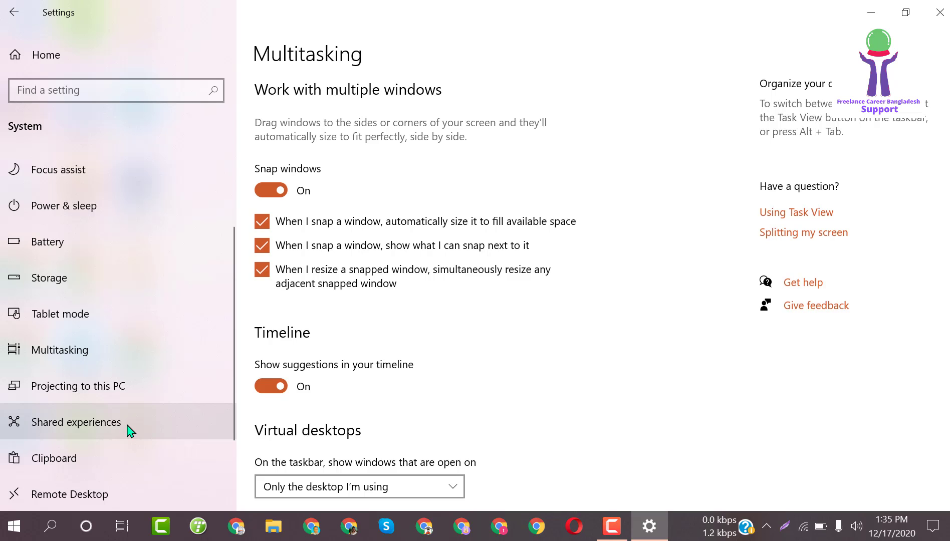
{"action": "scroll", "coordinate": [127, 430], "scroll_direction": "down", "scroll_amount": 2}
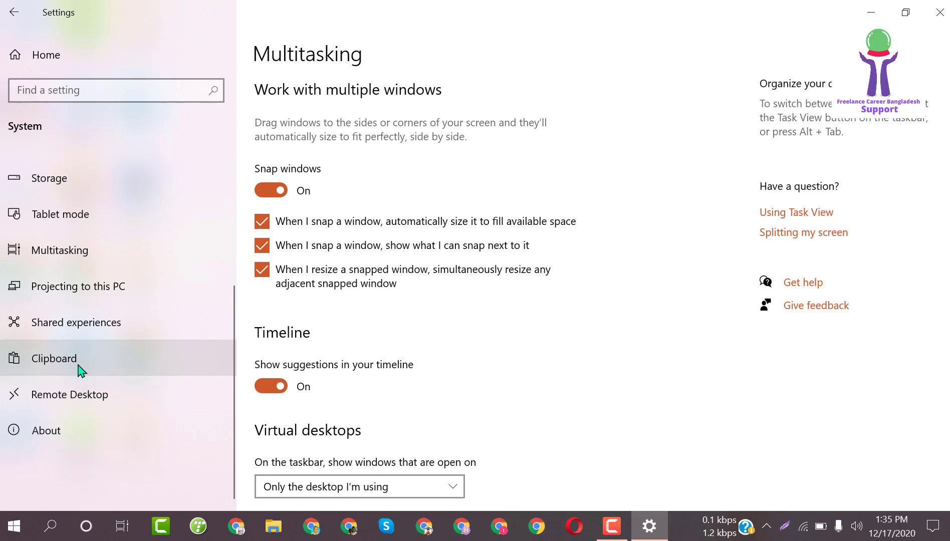
{"action": "left_click", "coordinate": [122, 526]}
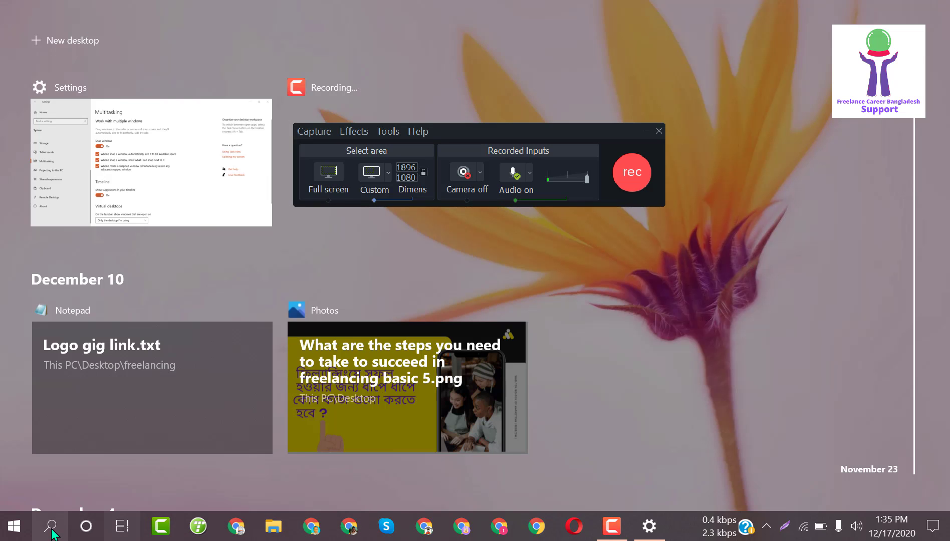
{"action": "left_click", "coordinate": [642, 534]}
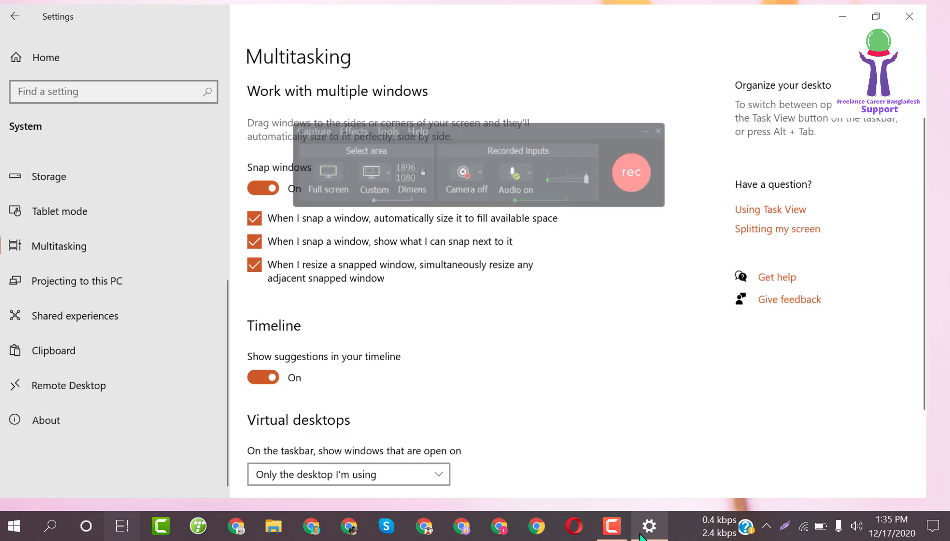
Step: Examine the PC's protection status, device specifications and Windows specifications on the About page
{"action": "left_click", "coordinate": [110, 437]}
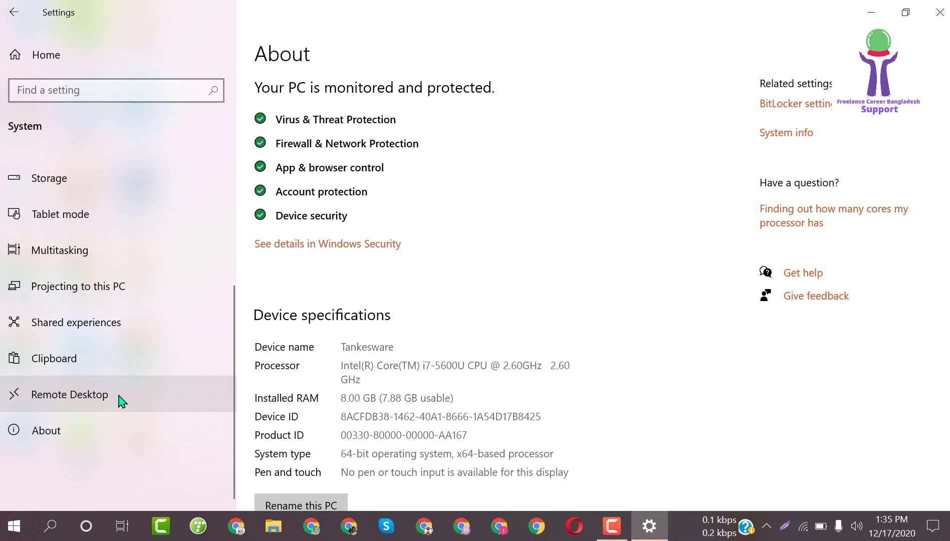
{"action": "left_click", "coordinate": [117, 427]}
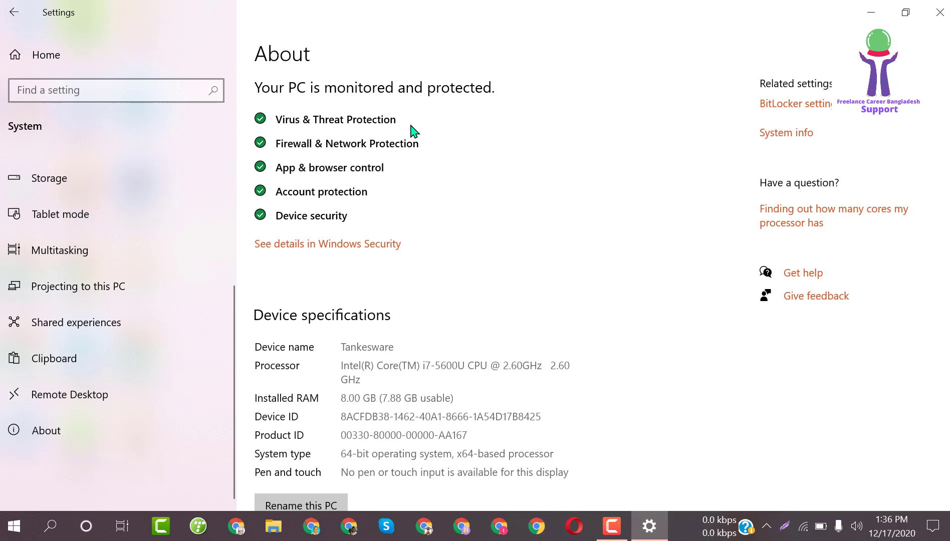
{"action": "scroll", "coordinate": [288, 315], "scroll_direction": "down", "scroll_amount": 2}
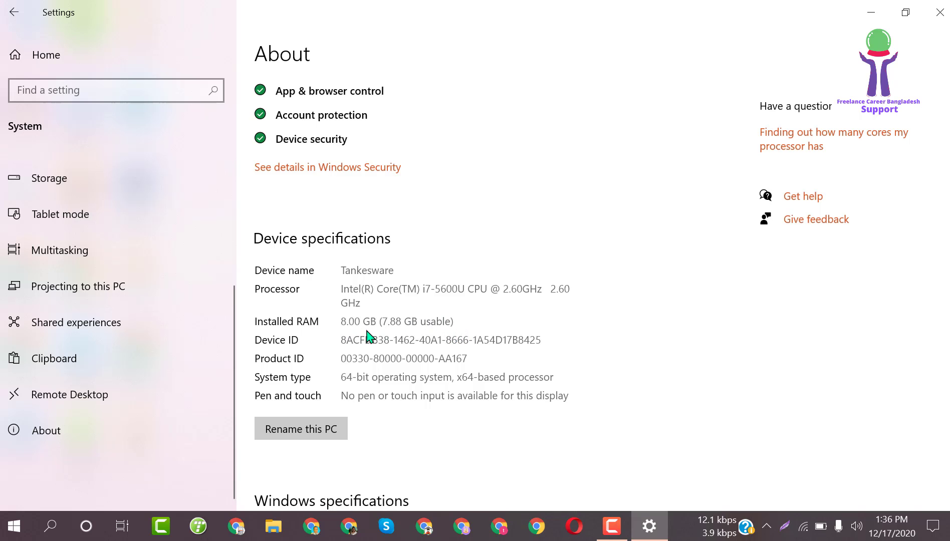
{"action": "scroll", "coordinate": [377, 260], "scroll_direction": "down", "scroll_amount": 3}
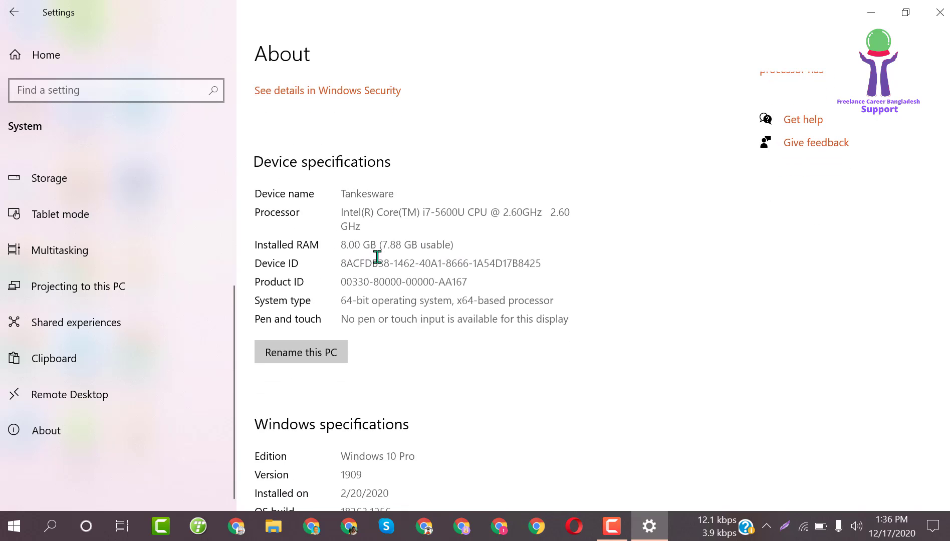
{"action": "scroll", "coordinate": [377, 257], "scroll_direction": "down", "scroll_amount": 5}
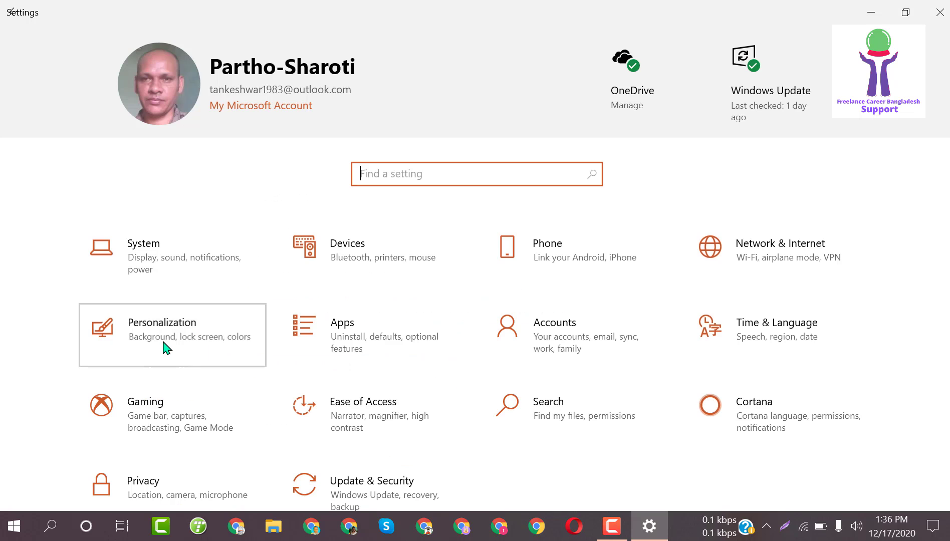
Step: View the desktop background options under Personalization and minimize the Settings window
{"action": "left_click", "coordinate": [165, 346]}
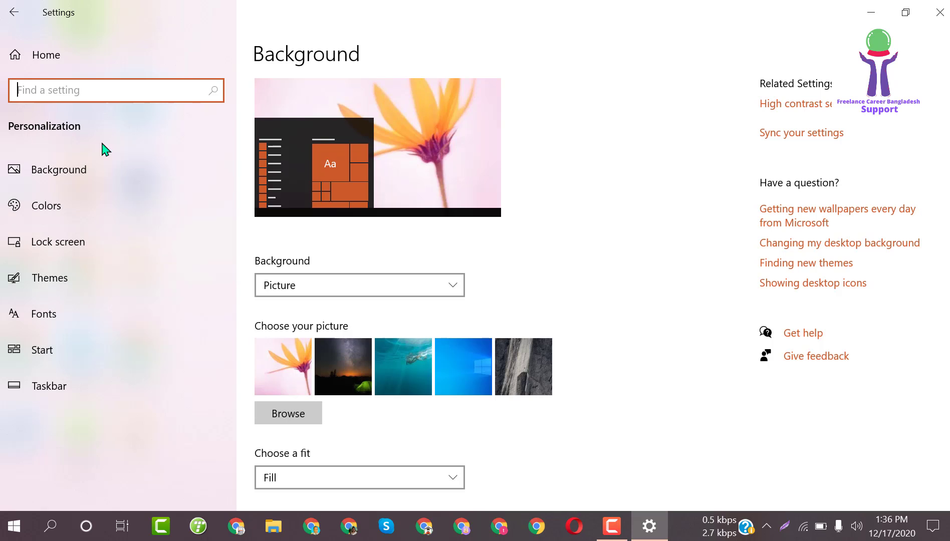
{"action": "left_click", "coordinate": [121, 176]}
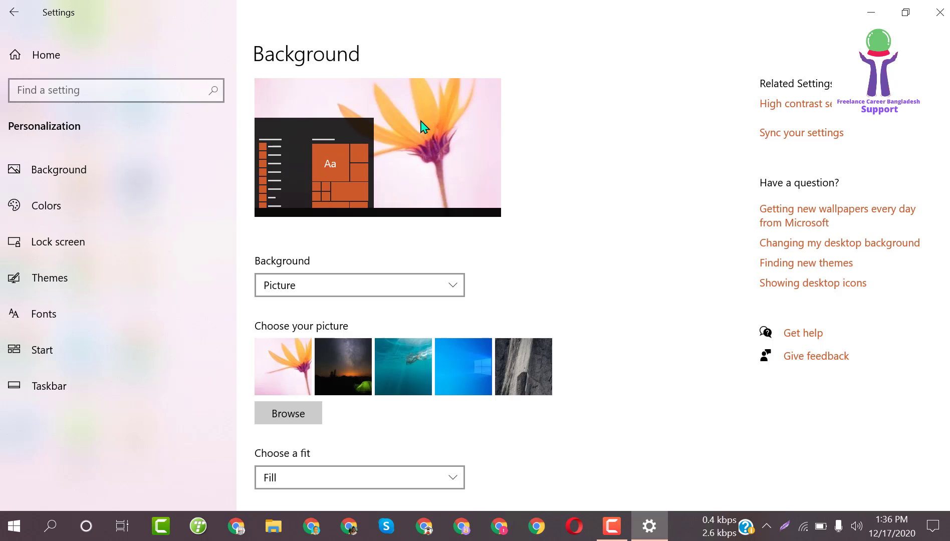
{"action": "left_click", "coordinate": [870, 12]}
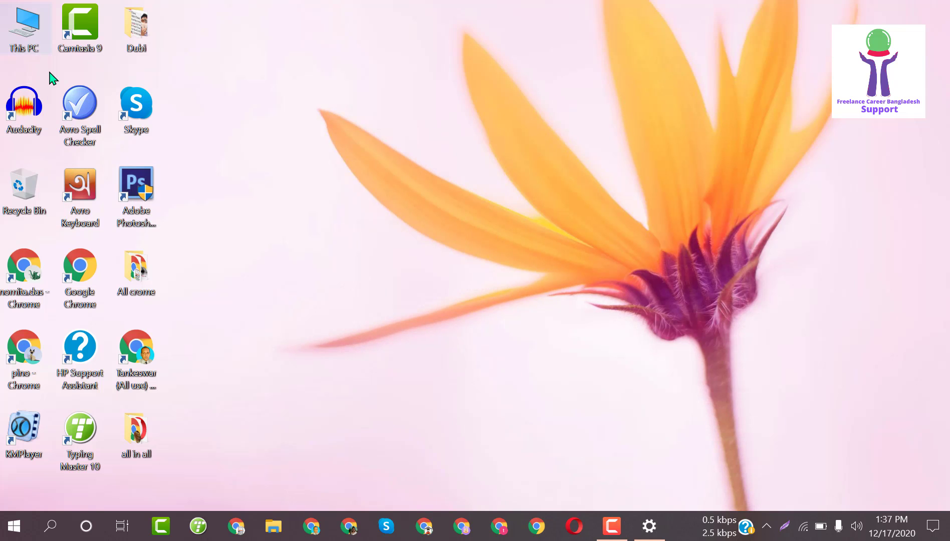
Step: Restore the Settings window and set the desktop background to Slideshow
{"action": "left_click", "coordinate": [649, 526]}
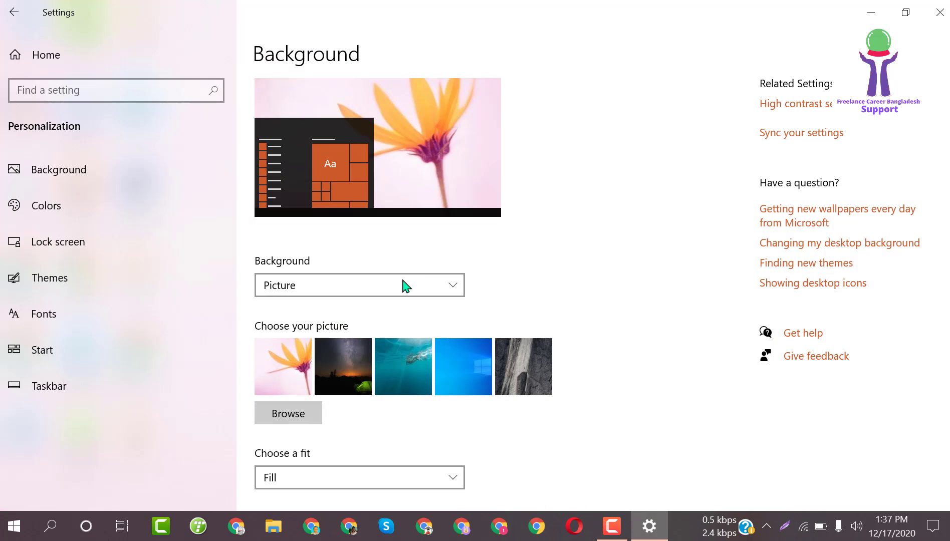
{"action": "left_click", "coordinate": [462, 285]}
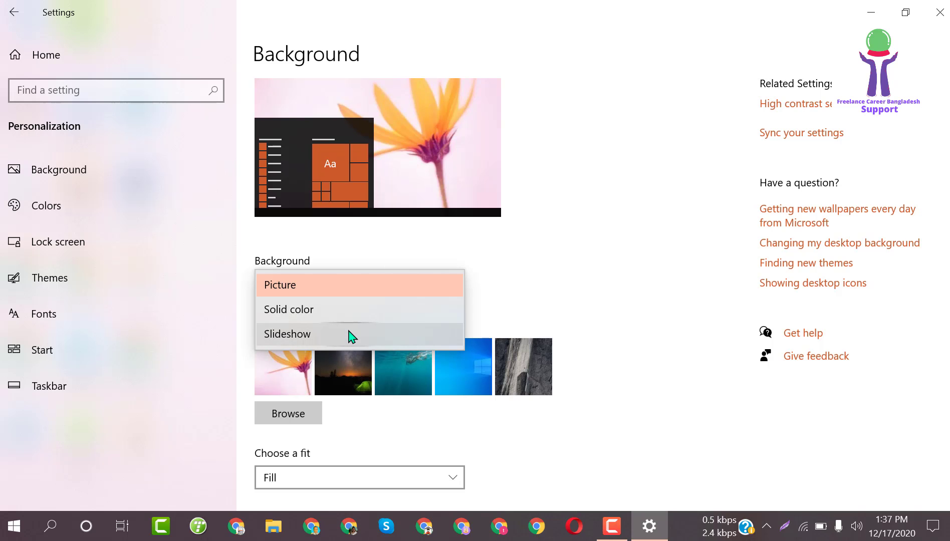
{"action": "left_click", "coordinate": [351, 336]}
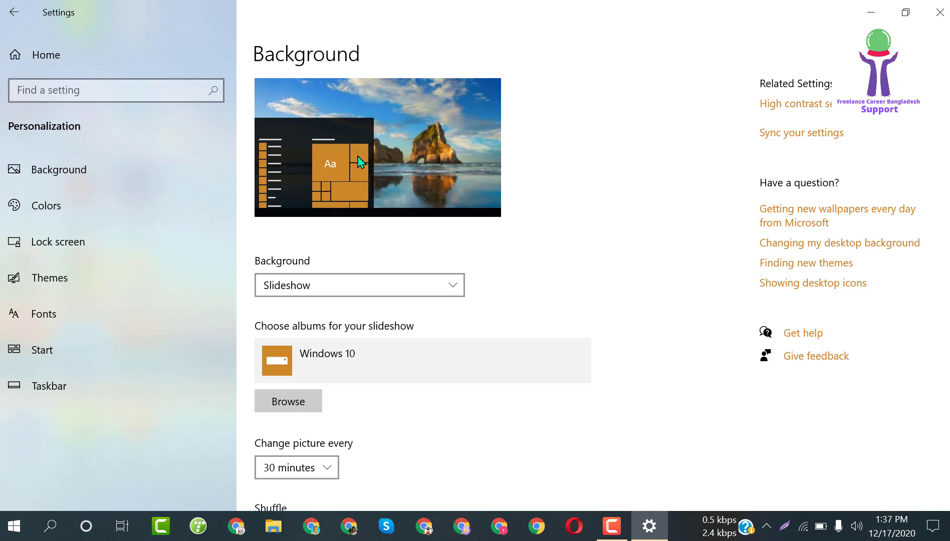
Step: View the slideshow's interval, shuffle and battery options and the available fit choices, leaving the fit as it is
{"action": "scroll", "coordinate": [381, 325], "scroll_direction": "down", "scroll_amount": 3}
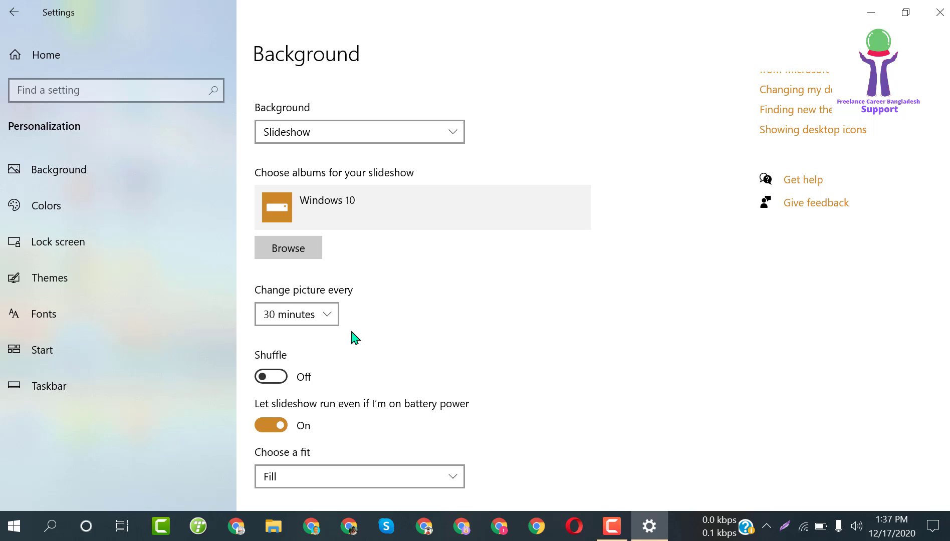
{"action": "scroll", "coordinate": [355, 338], "scroll_direction": "down", "scroll_amount": 1}
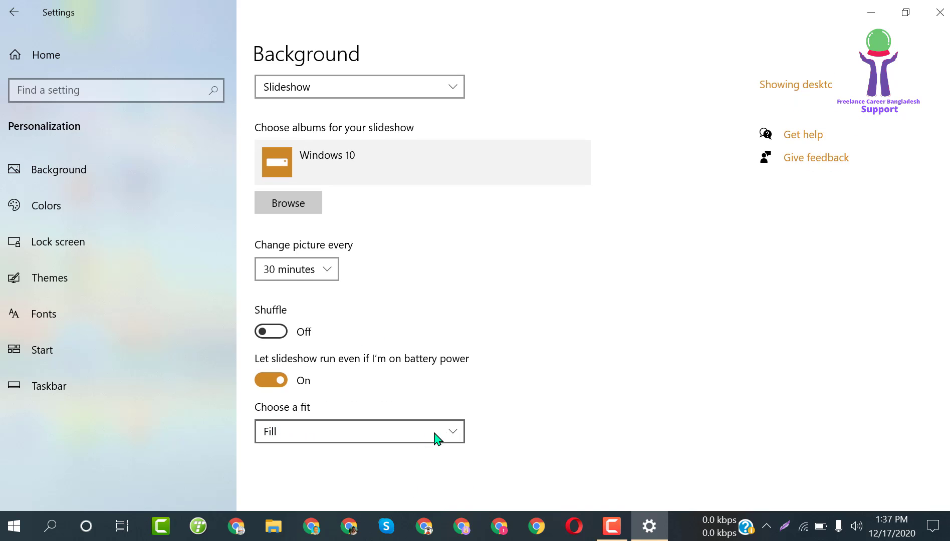
{"action": "left_click", "coordinate": [458, 440]}
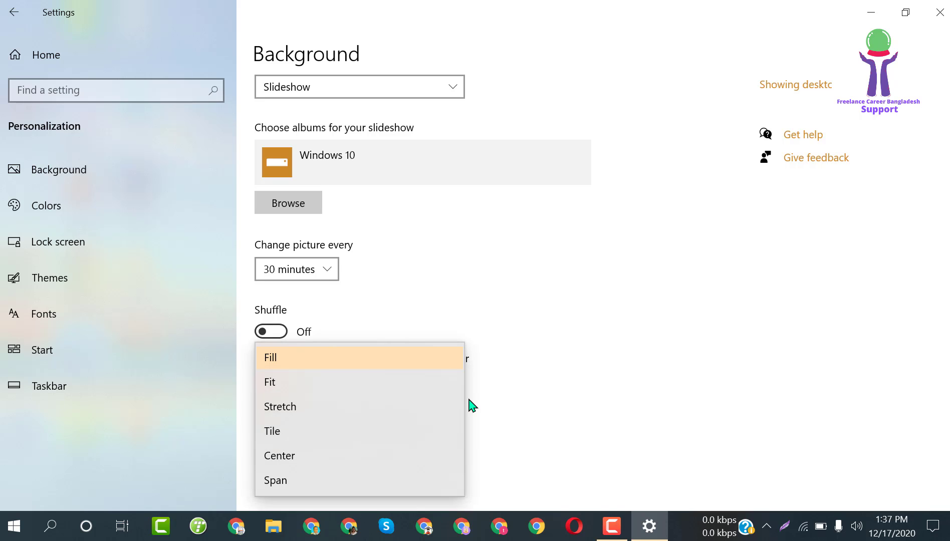
{"action": "left_click", "coordinate": [484, 399]}
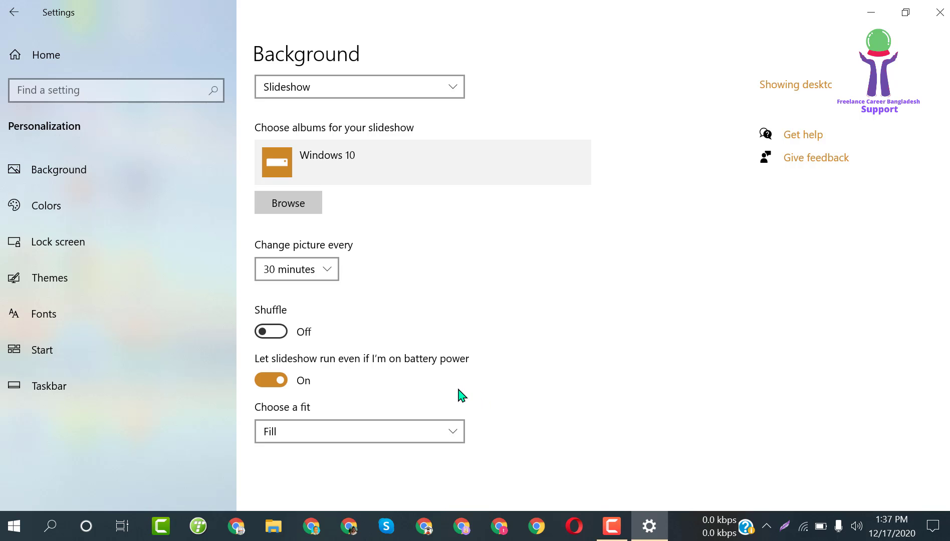
Step: Set the color mode to Light on the Personalization Colors page
{"action": "left_click", "coordinate": [108, 219]}
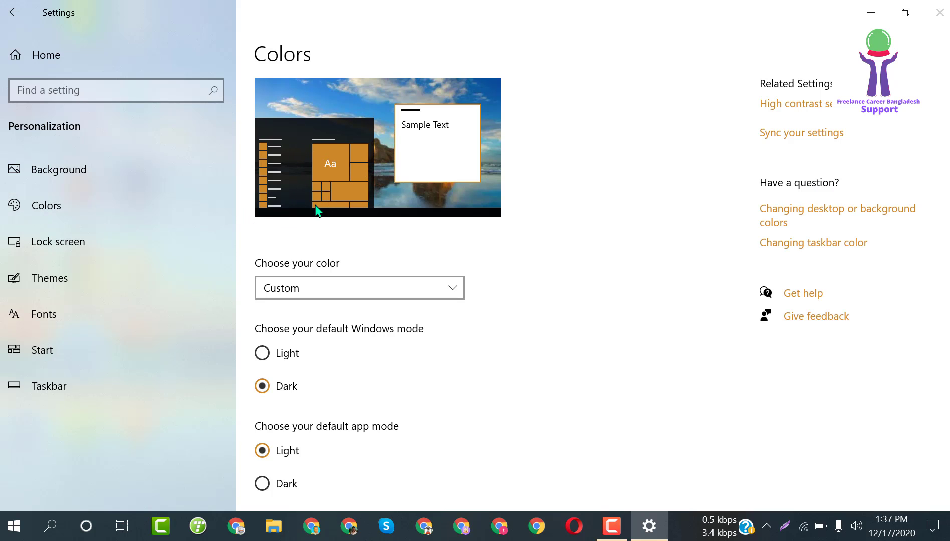
{"action": "left_click", "coordinate": [451, 293]}
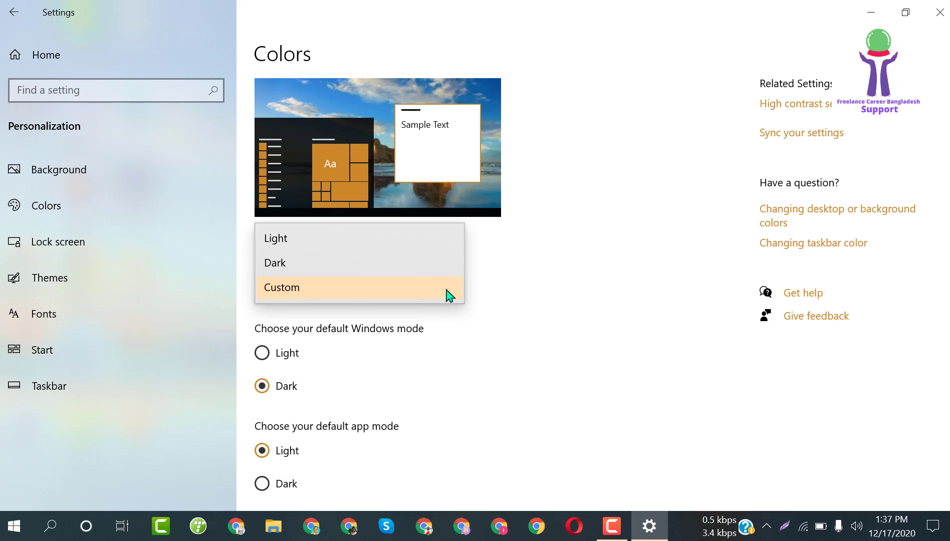
{"action": "left_click", "coordinate": [303, 249]}
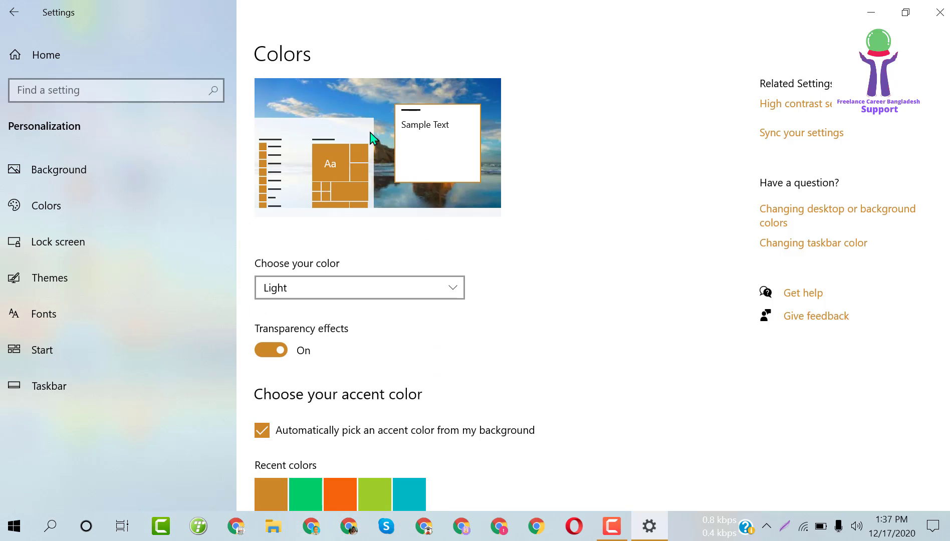
Step: Switch the color mode to Dark and then to Custom
{"action": "left_click", "coordinate": [456, 294]}
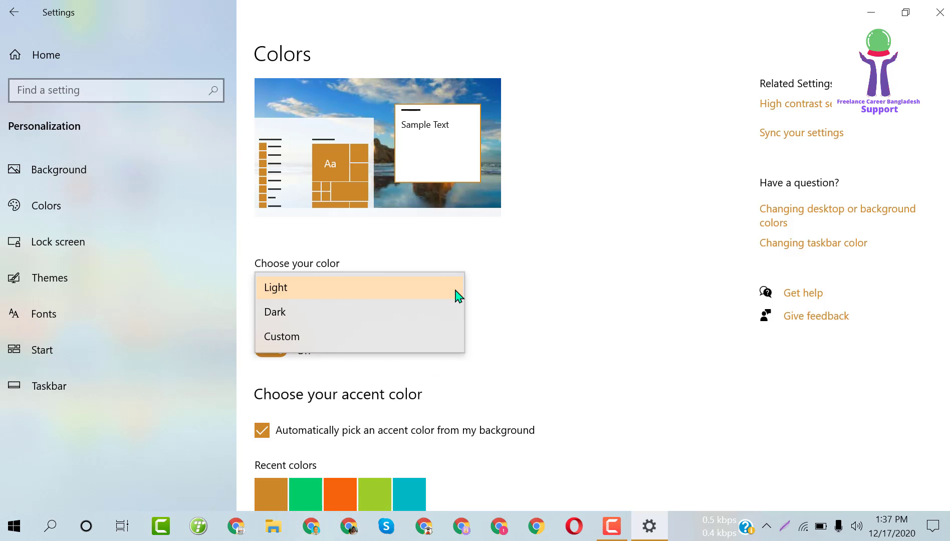
{"action": "left_click", "coordinate": [323, 316]}
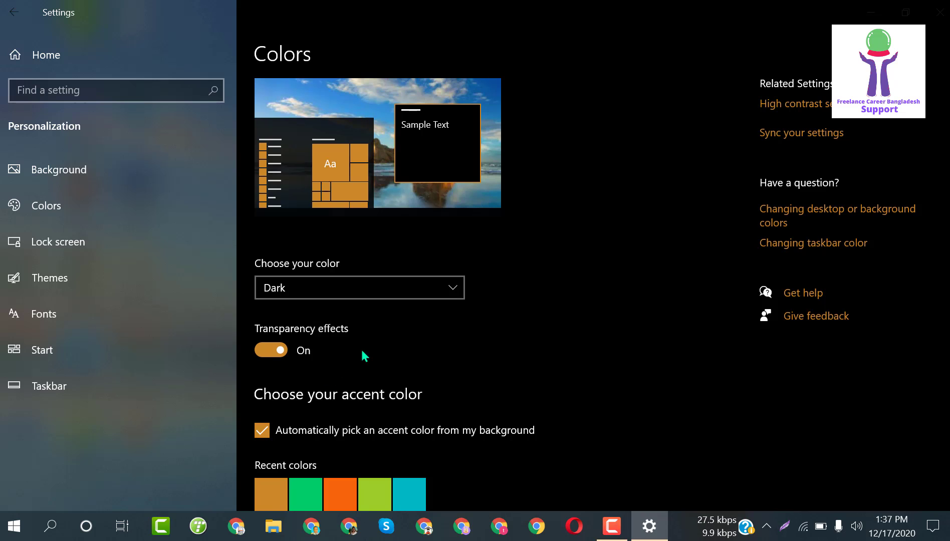
{"action": "left_click", "coordinate": [450, 288]}
{"action": "left_click", "coordinate": [328, 318]}
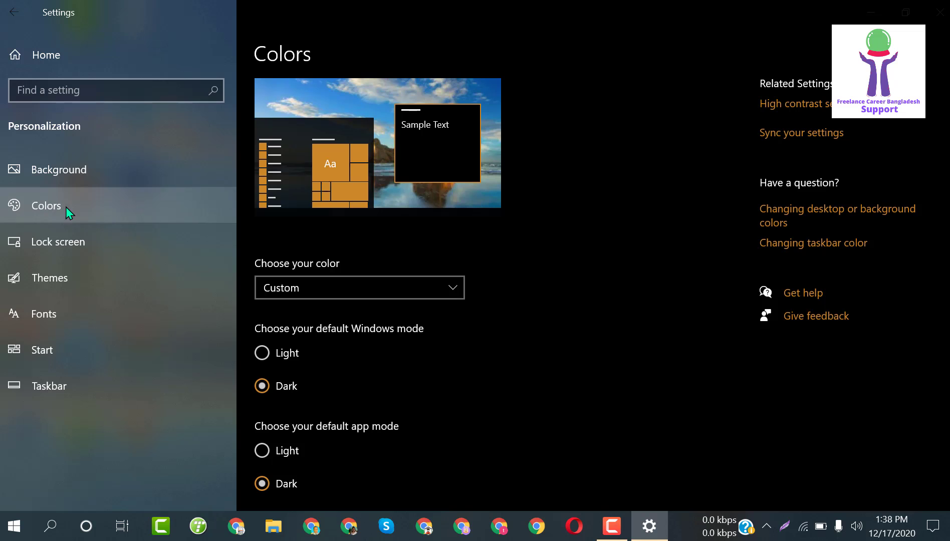
Step: View the Lock screen options and look through the available fonts on the Fonts page
{"action": "left_click", "coordinate": [75, 241]}
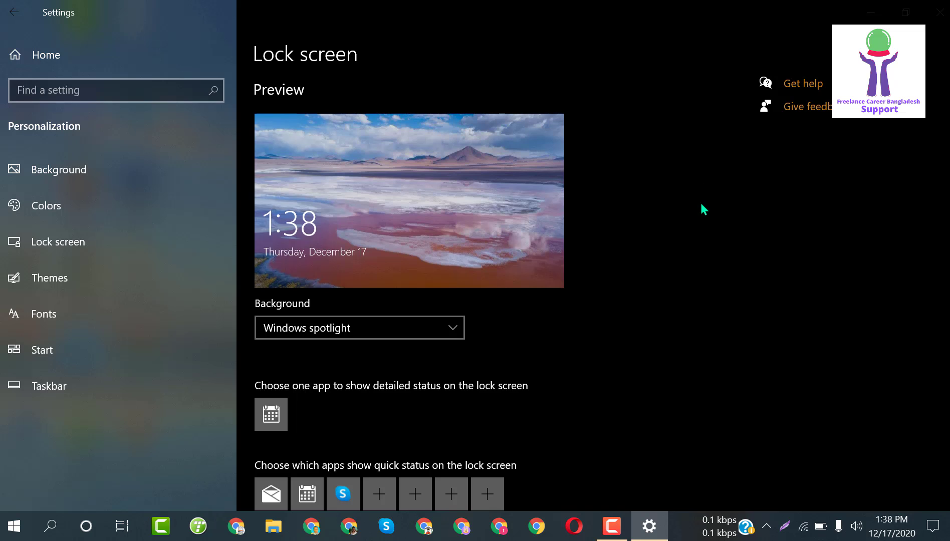
{"action": "left_click", "coordinate": [74, 312]}
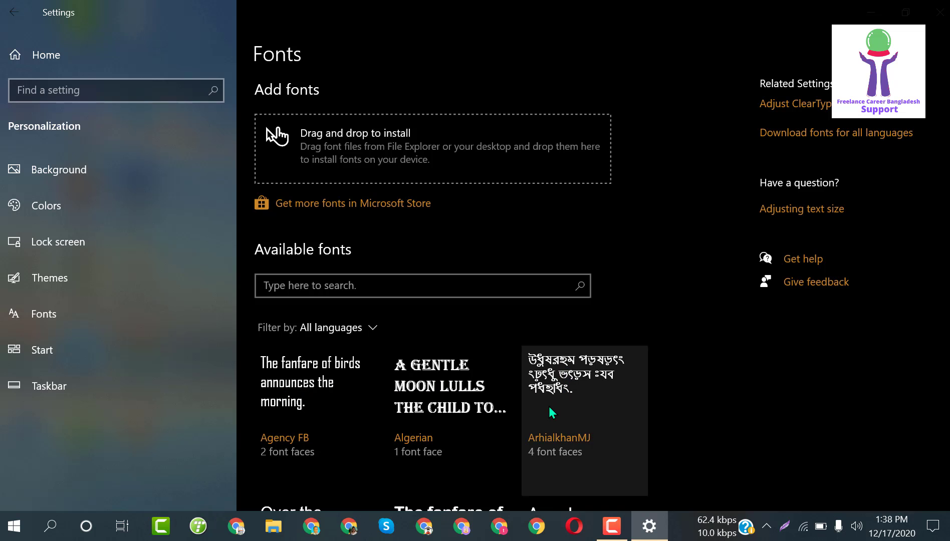
{"action": "scroll", "coordinate": [551, 410], "scroll_direction": "down", "scroll_amount": 7}
{"action": "scroll", "coordinate": [543, 407], "scroll_direction": "down", "scroll_amount": 10}
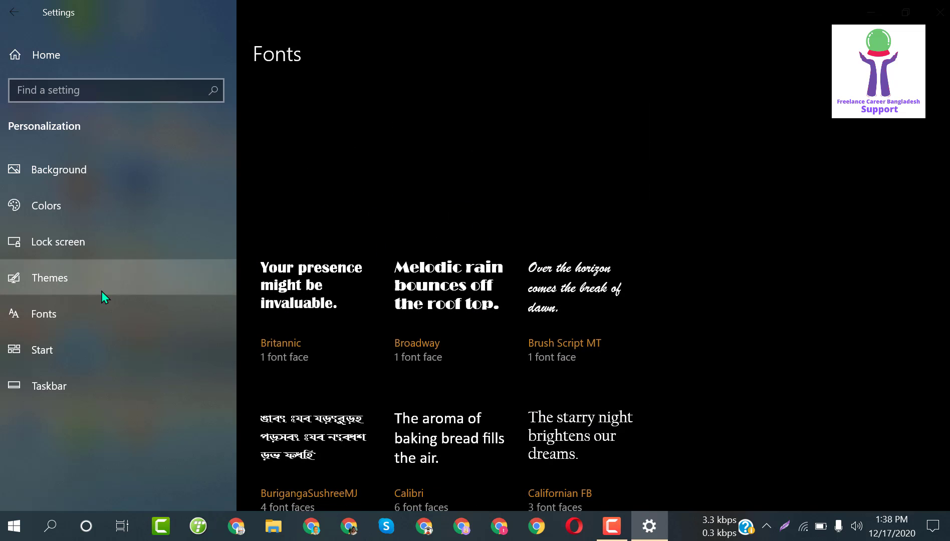
Step: View the Start and Taskbar personalization options, minimizing and restoring Settings to look at the desktop
{"action": "left_click", "coordinate": [90, 362]}
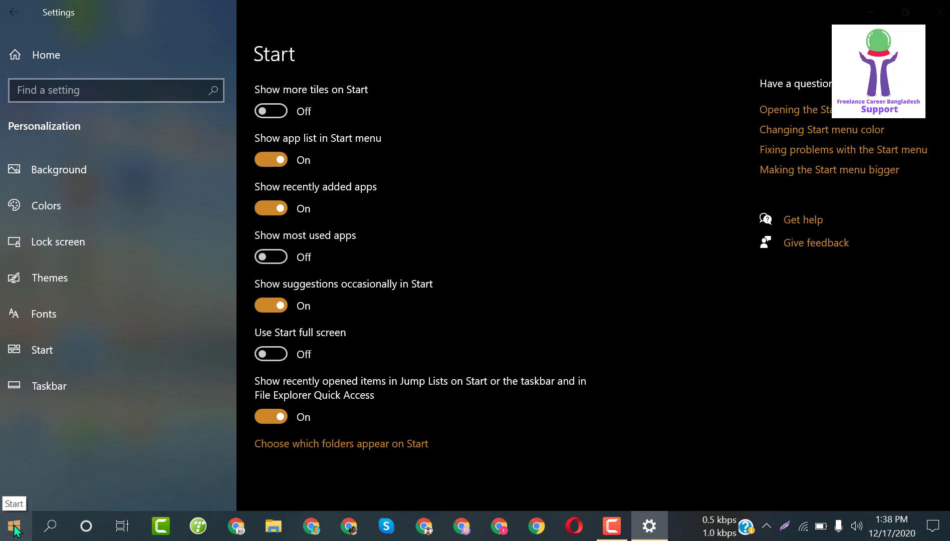
{"action": "left_click", "coordinate": [60, 389]}
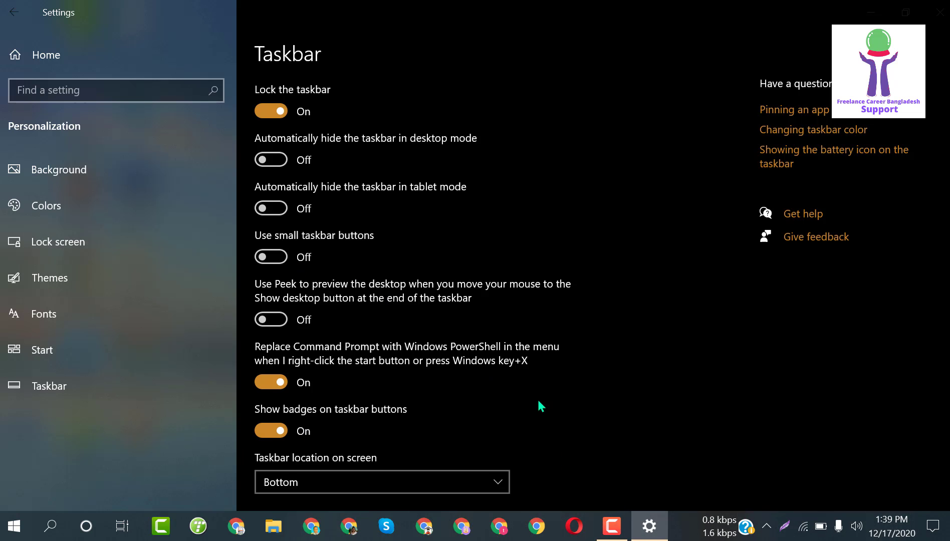
{"action": "mouse_move", "coordinate": [650, 534]}
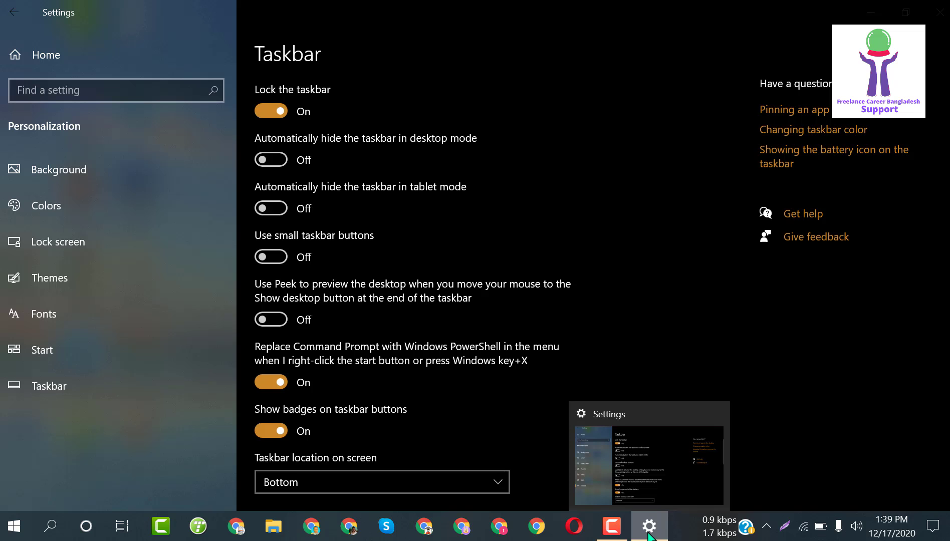
{"action": "left_click", "coordinate": [649, 534]}
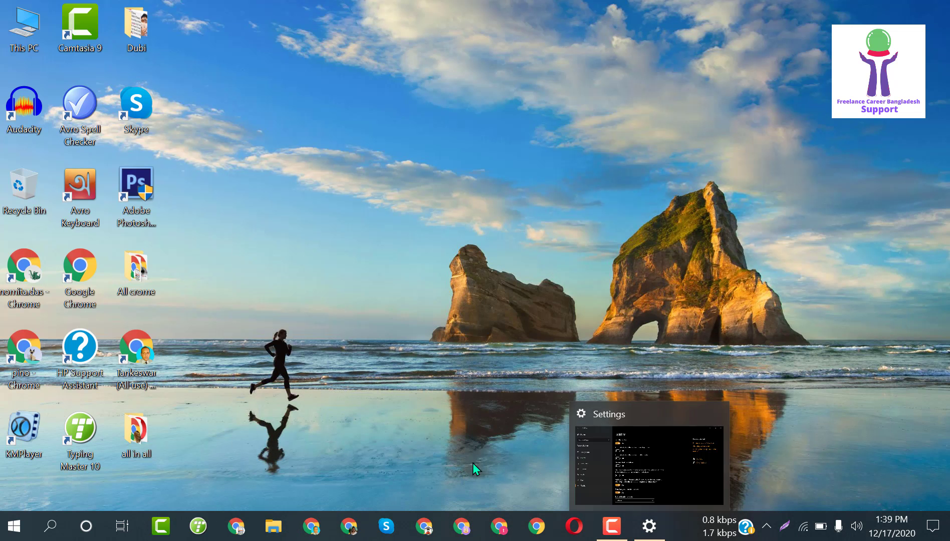
{"action": "left_click", "coordinate": [649, 531]}
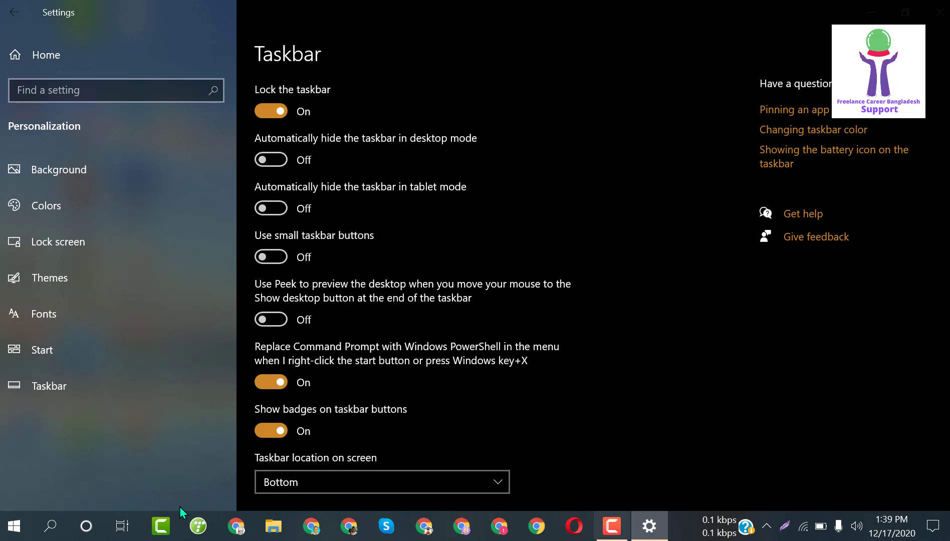
Step: Return to the Settings home page and view the general privacy options
{"action": "left_click", "coordinate": [12, 15]}
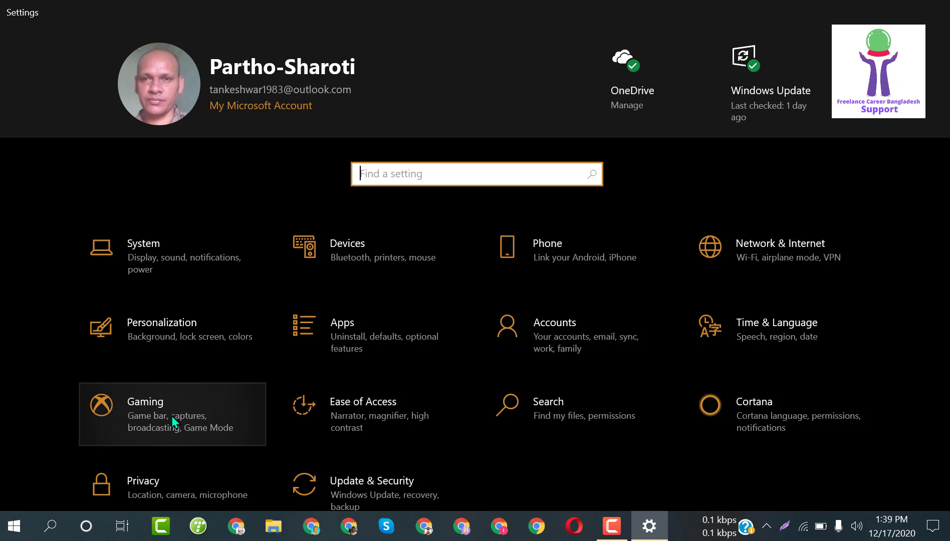
{"action": "scroll", "coordinate": [177, 415], "scroll_direction": "down", "scroll_amount": 1}
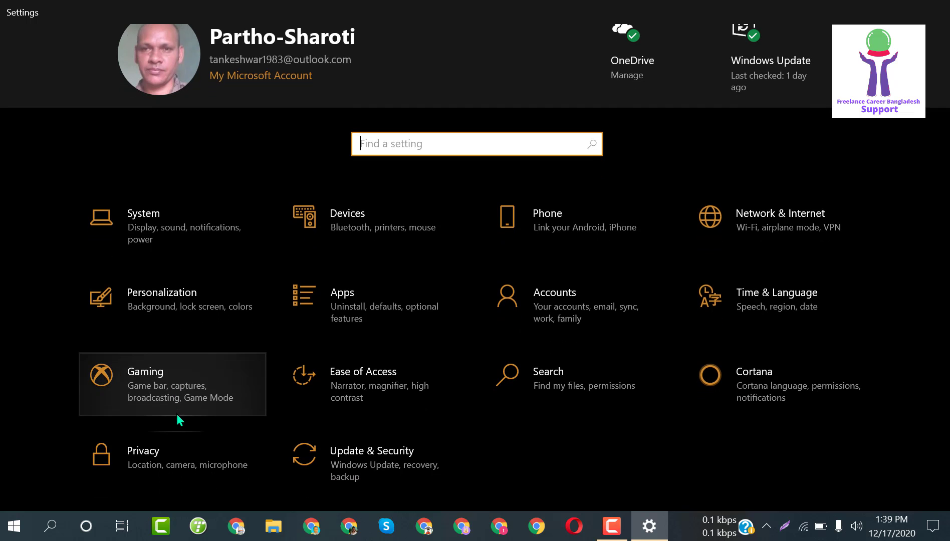
{"action": "left_click", "coordinate": [176, 454]}
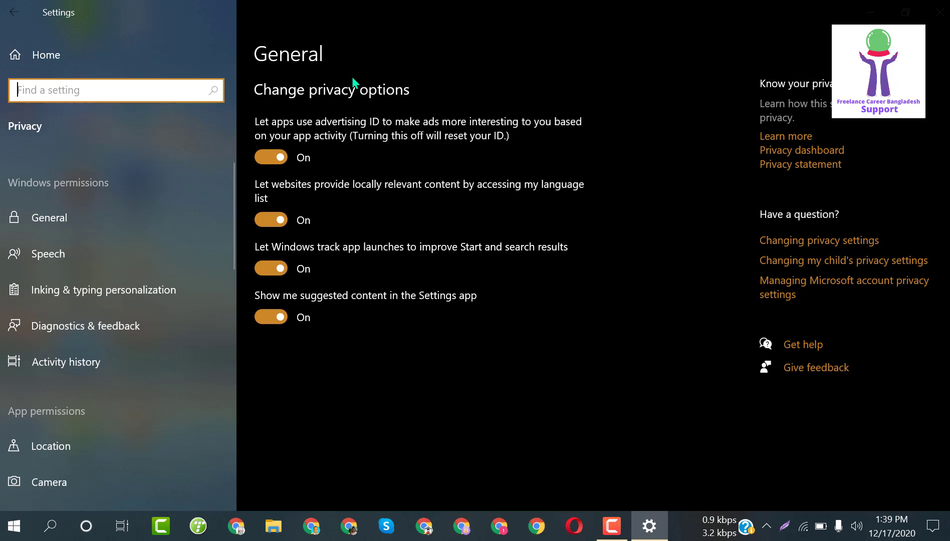
Step: View the Bluetooth & other devices page under Devices and return to the Settings home page
{"action": "left_click", "coordinate": [15, 10]}
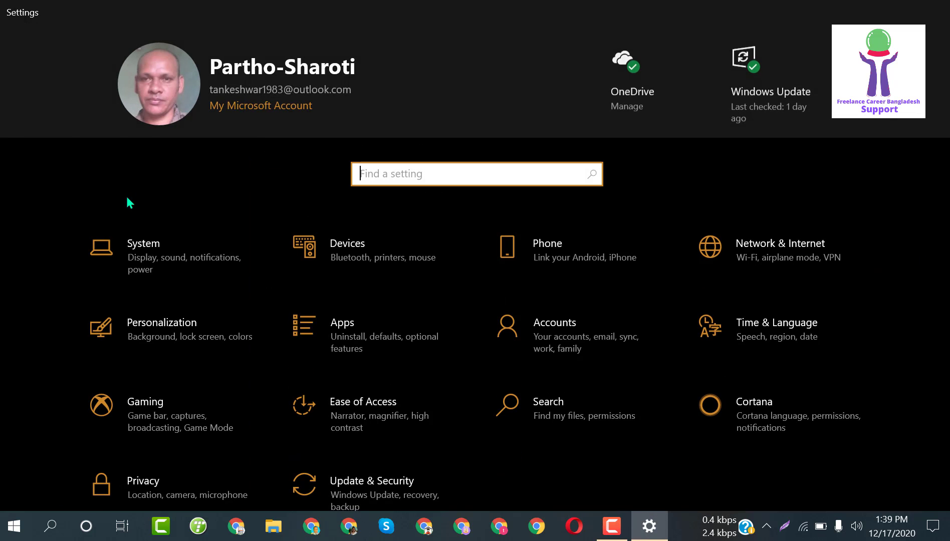
{"action": "left_click", "coordinate": [366, 258]}
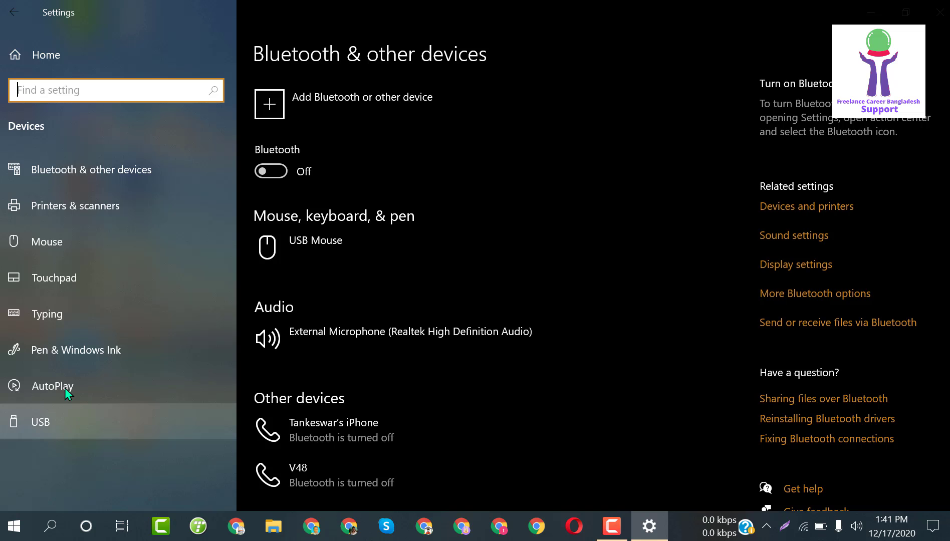
{"action": "left_click", "coordinate": [22, 20]}
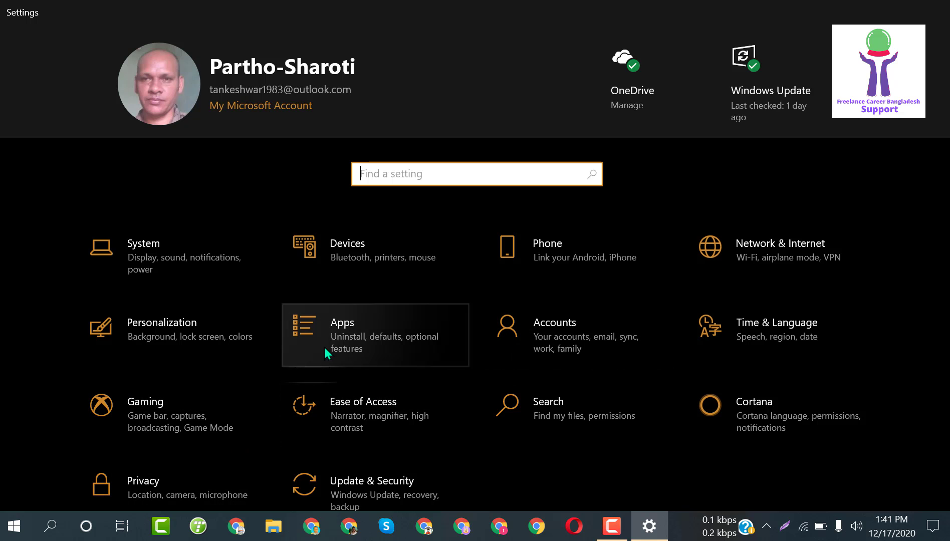
Step: View the Apps & features page, the app list in the Start menu and the desktop, and return to Settings
{"action": "left_click", "coordinate": [407, 333]}
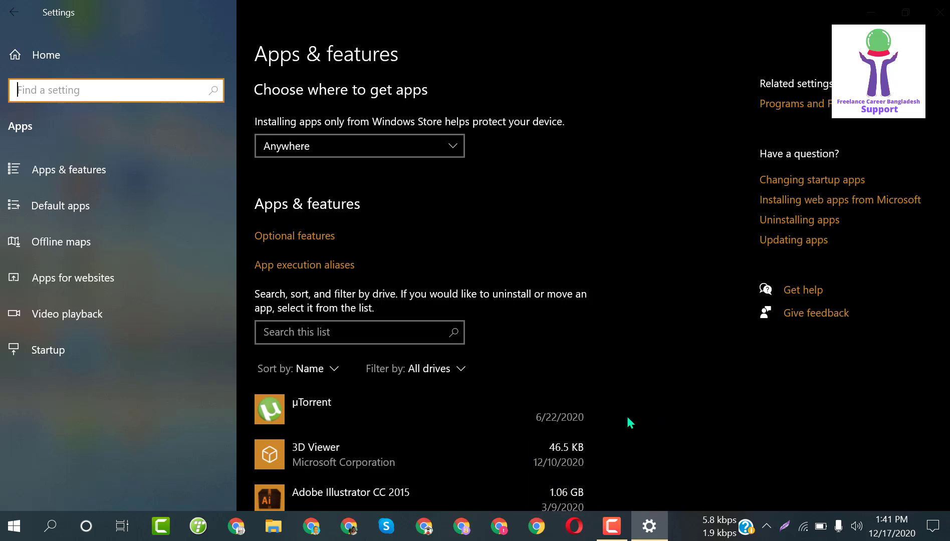
{"action": "left_click", "coordinate": [6, 523]}
{"action": "left_click", "coordinate": [7, 524]}
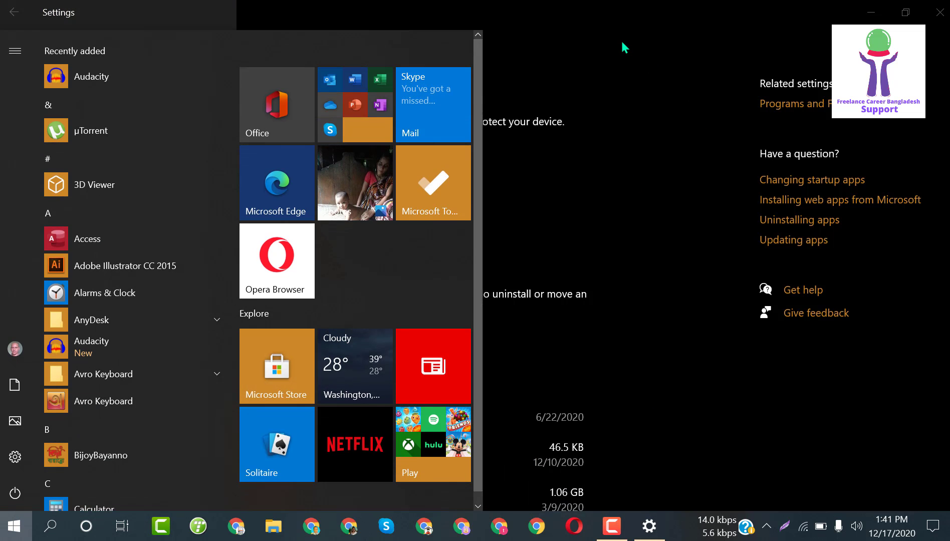
{"action": "left_click", "coordinate": [621, 42]}
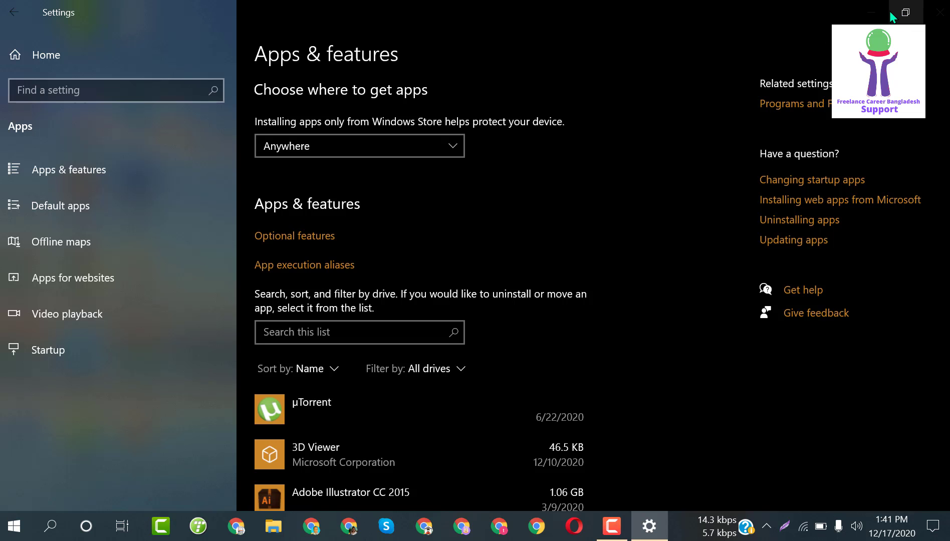
{"action": "left_click", "coordinate": [872, 13]}
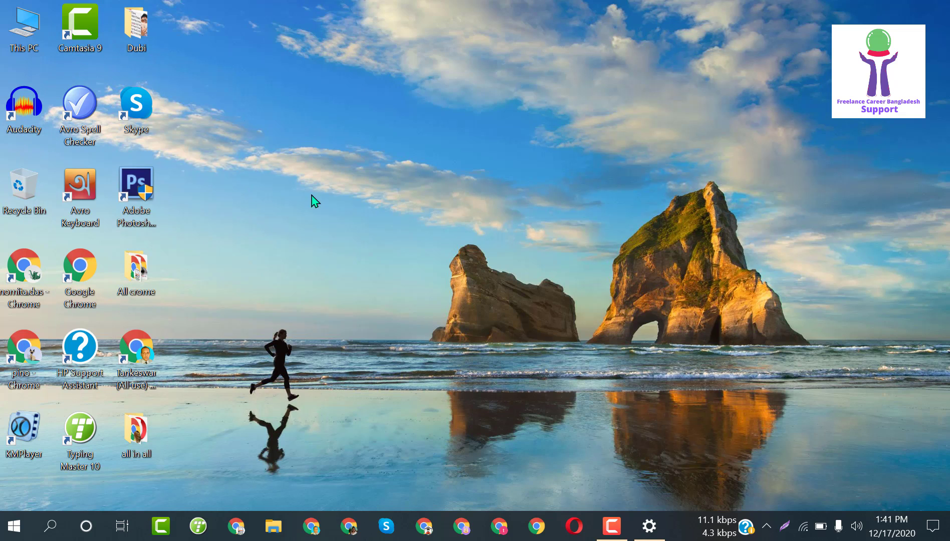
{"action": "left_click", "coordinate": [653, 526]}
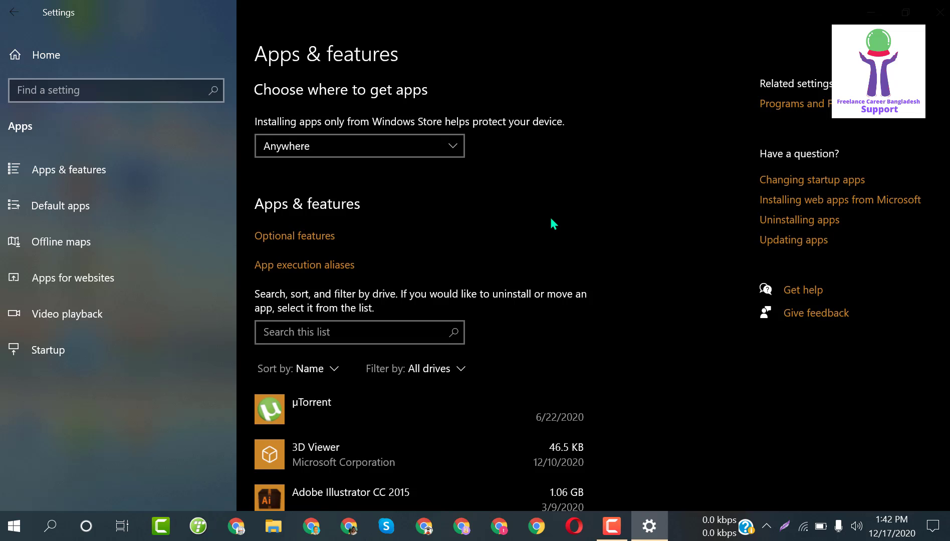
Step: View the default app choices and the list of apps configured to start at login
{"action": "left_click", "coordinate": [102, 210]}
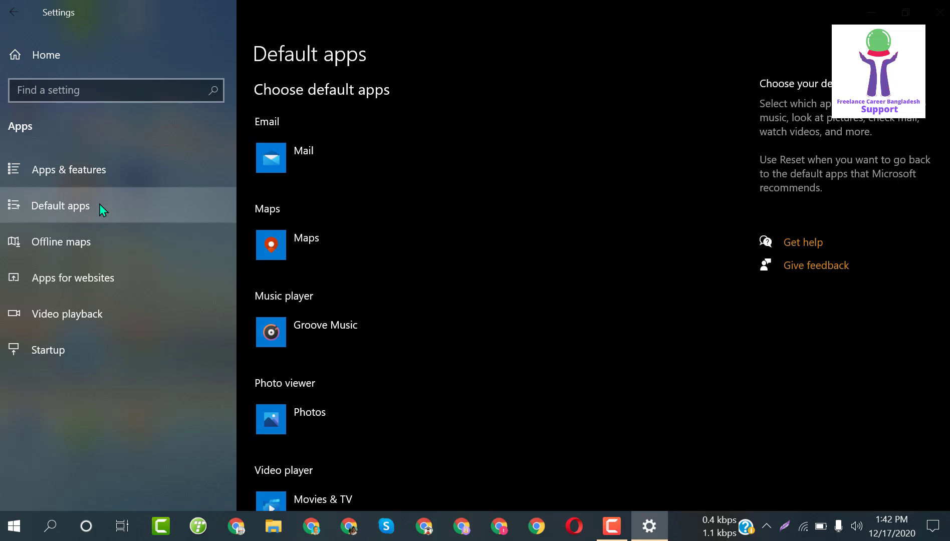
{"action": "scroll", "coordinate": [328, 165], "scroll_direction": "down", "scroll_amount": 5}
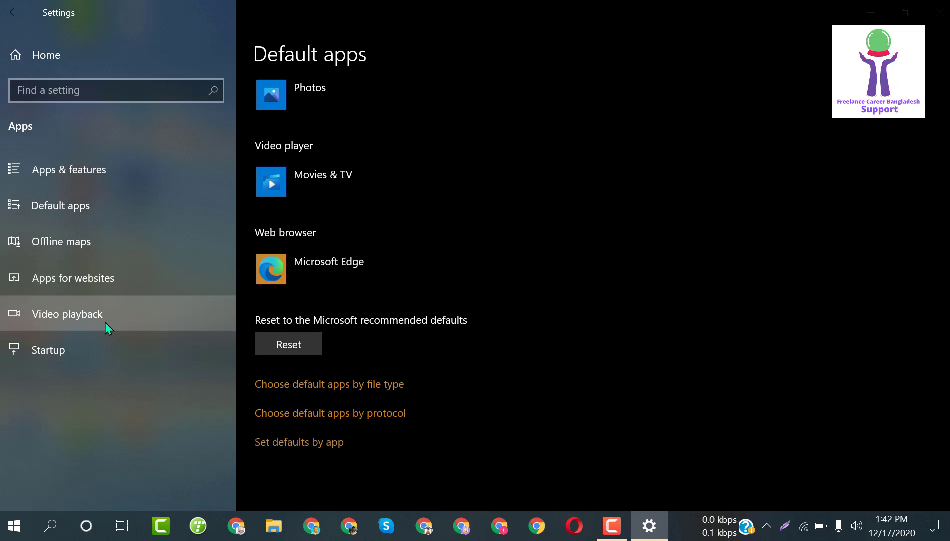
{"action": "left_click", "coordinate": [89, 350]}
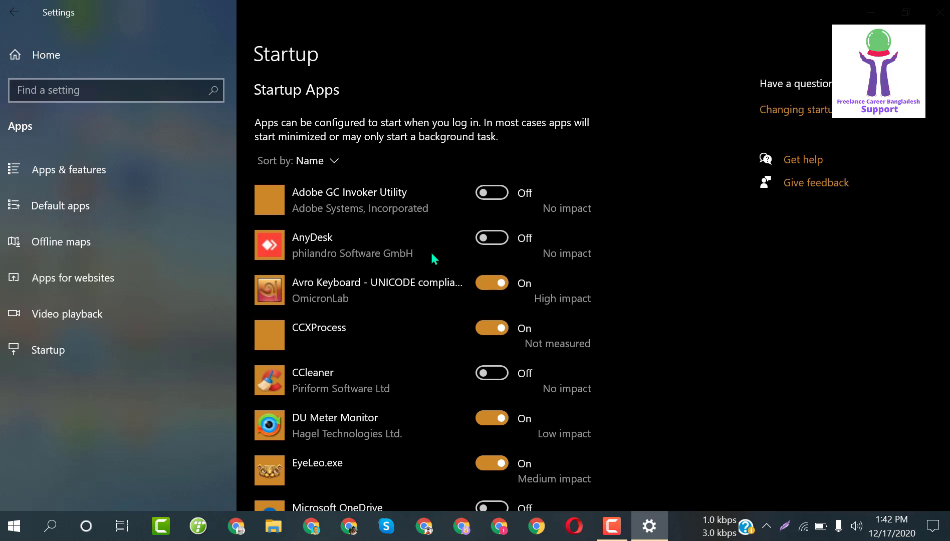
Step: View the remaining startup apps and the Ease of Access display options, and return to the Settings home page
{"action": "scroll", "coordinate": [431, 265], "scroll_direction": "down", "scroll_amount": 5}
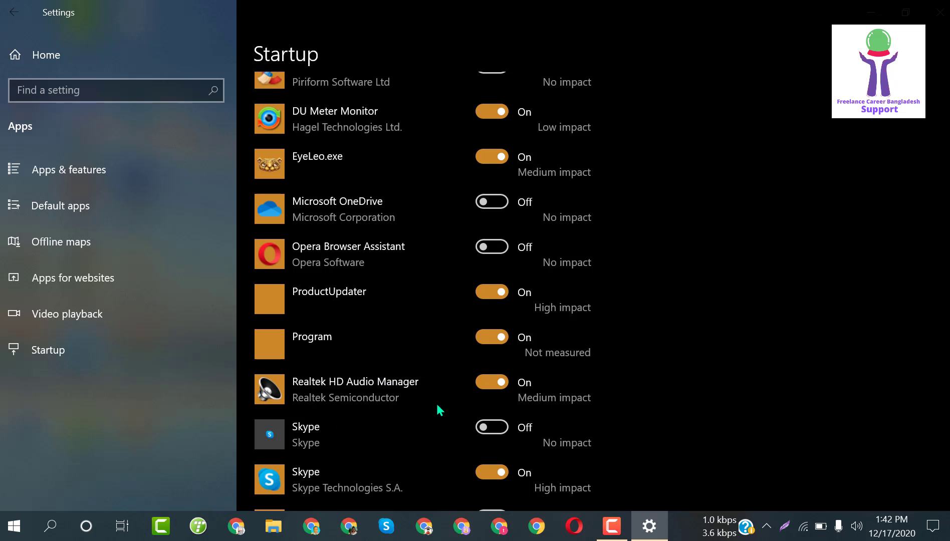
{"action": "left_click", "coordinate": [28, 9]}
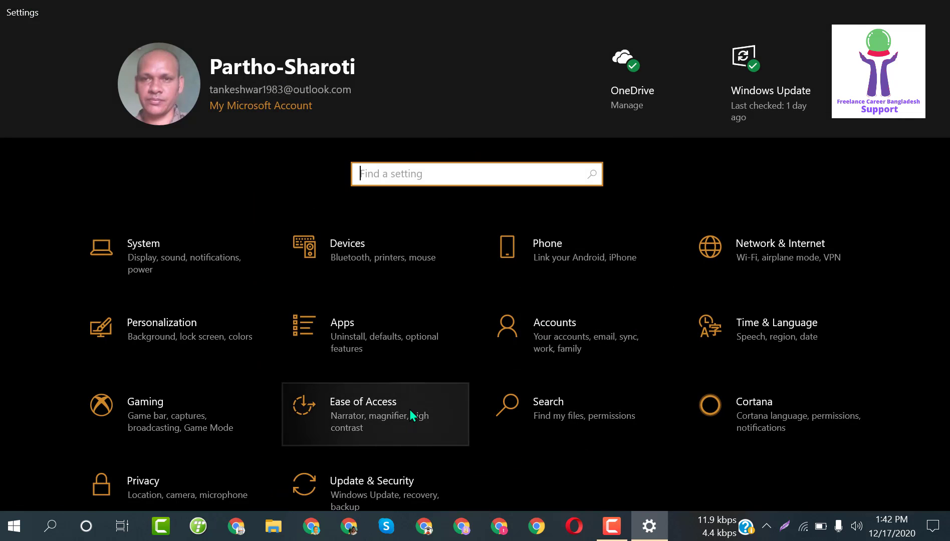
{"action": "scroll", "coordinate": [410, 410], "scroll_direction": "down", "scroll_amount": 1}
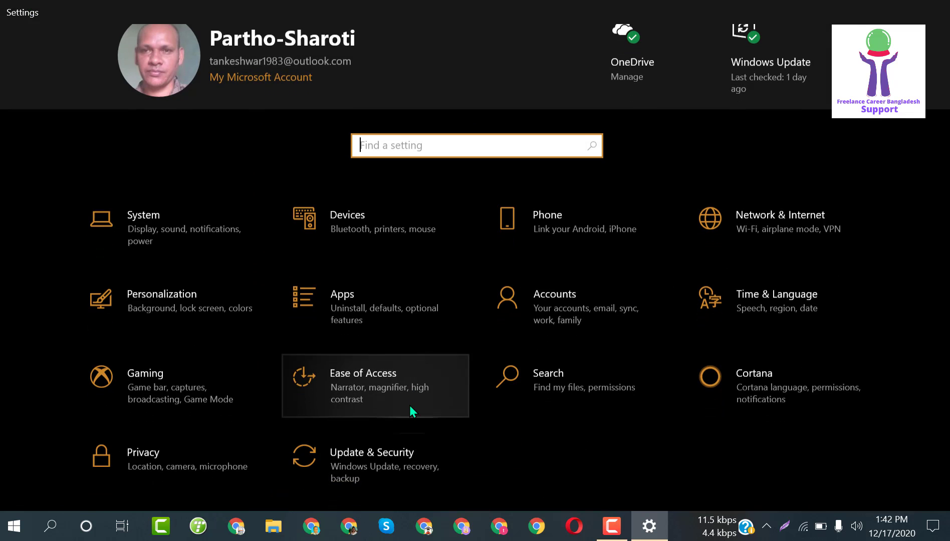
{"action": "left_click", "coordinate": [378, 397]}
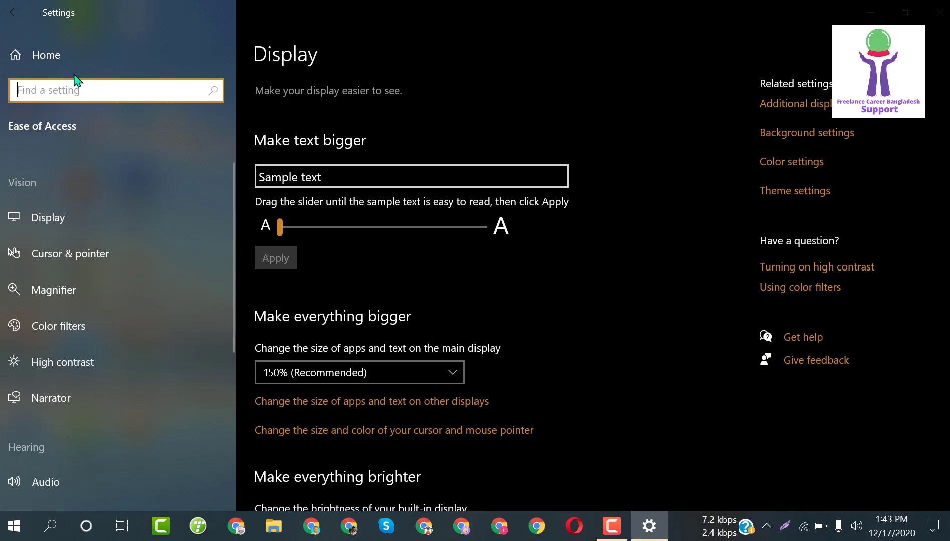
{"action": "left_click", "coordinate": [26, 17]}
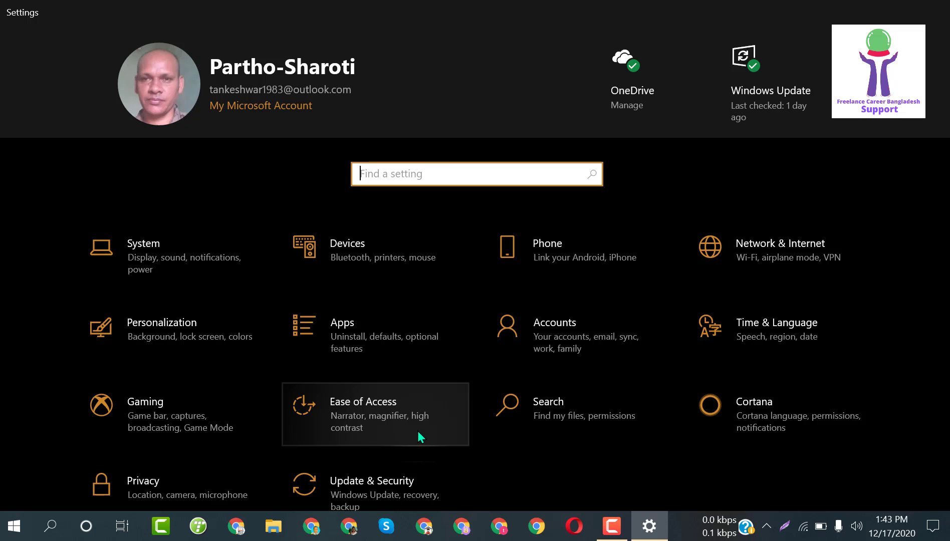
Step: Show the hidden system tray icons, and close them again
{"action": "scroll", "coordinate": [417, 431], "scroll_direction": "down", "scroll_amount": 1}
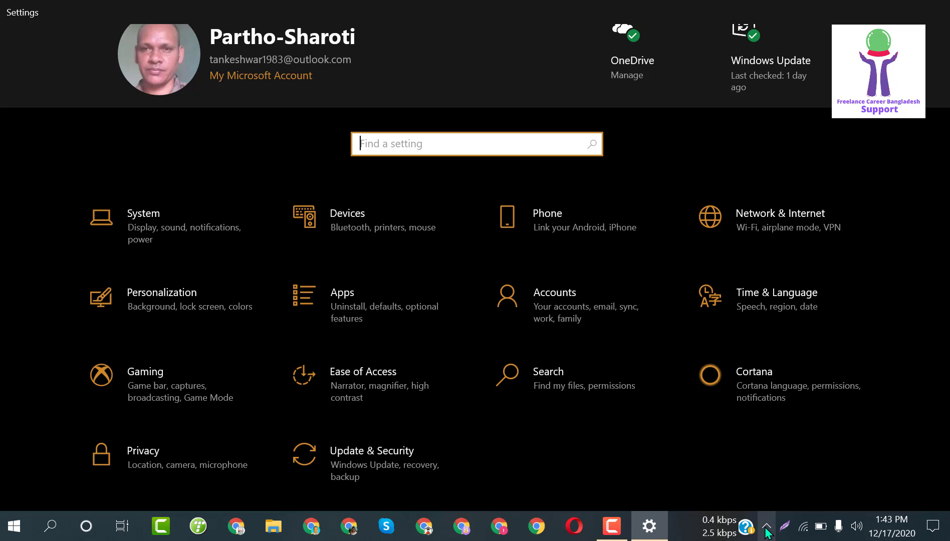
{"action": "left_click", "coordinate": [767, 530]}
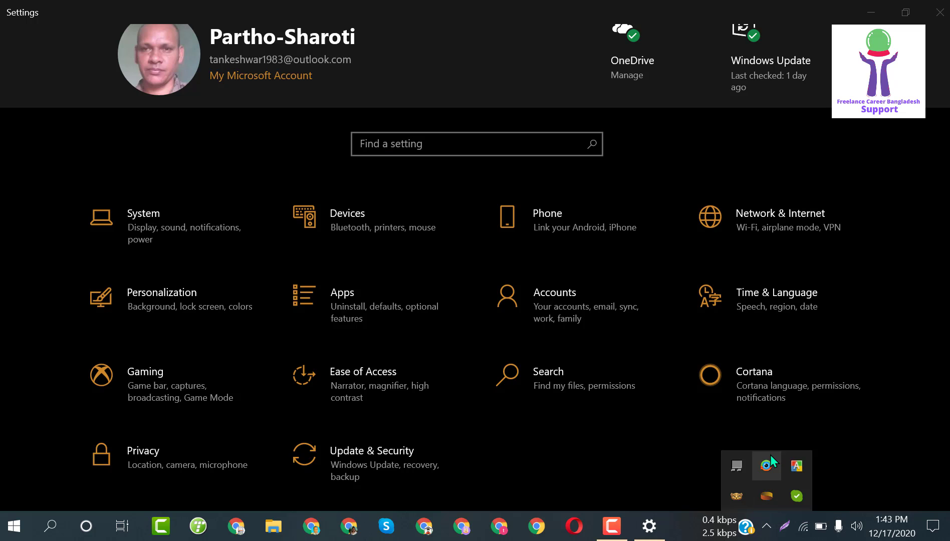
{"action": "left_click", "coordinate": [863, 430]}
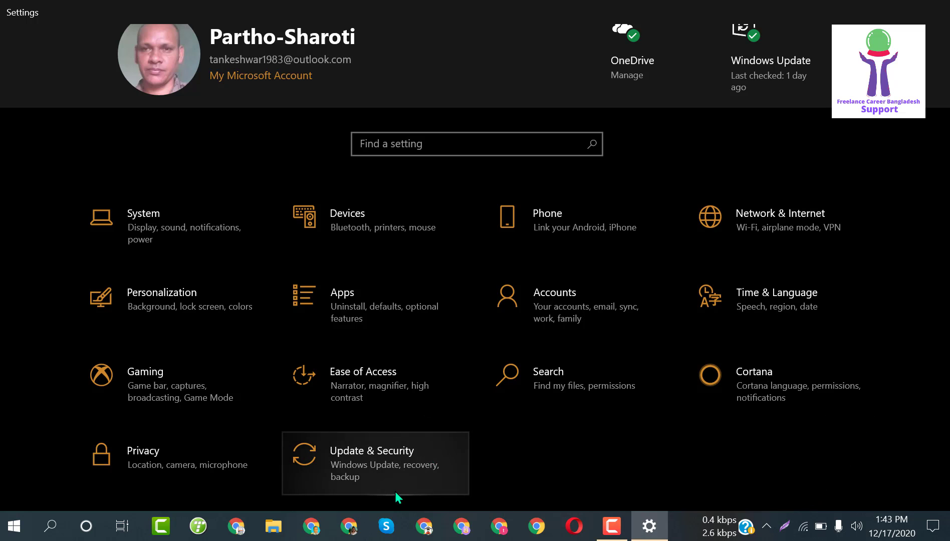
Step: View the Windows Update page under Update & Security and the Your phone page, returning to the Settings home page after each
{"action": "left_click", "coordinate": [410, 459]}
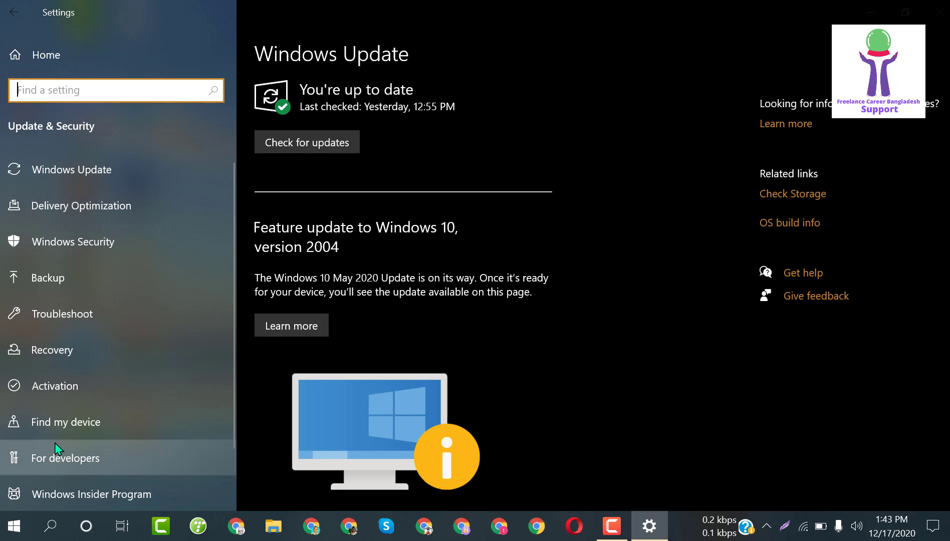
{"action": "left_click", "coordinate": [27, 21]}
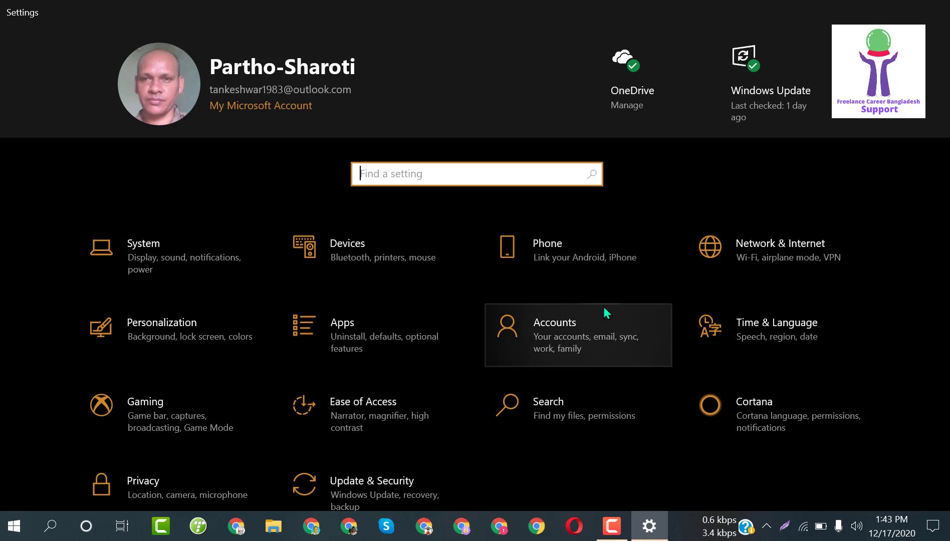
{"action": "left_click", "coordinate": [581, 256]}
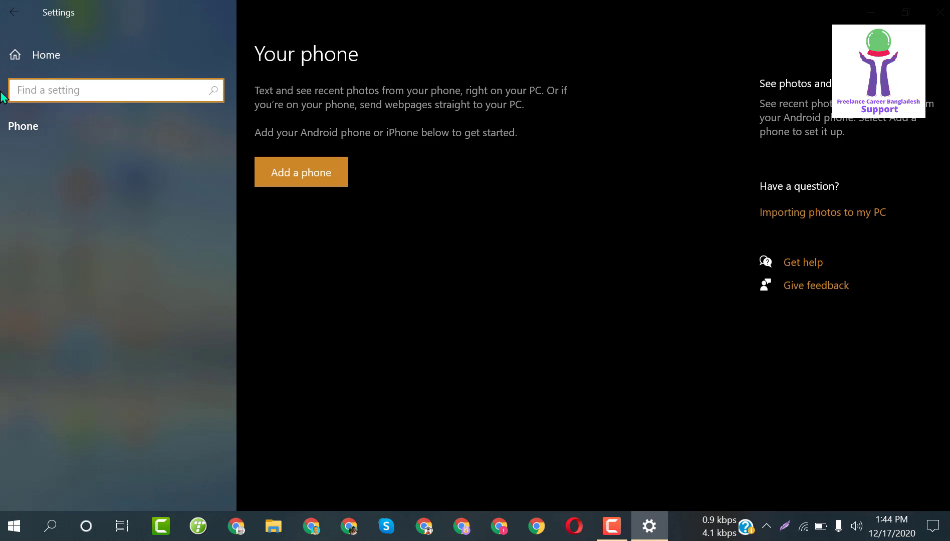
{"action": "left_click", "coordinate": [14, 12]}
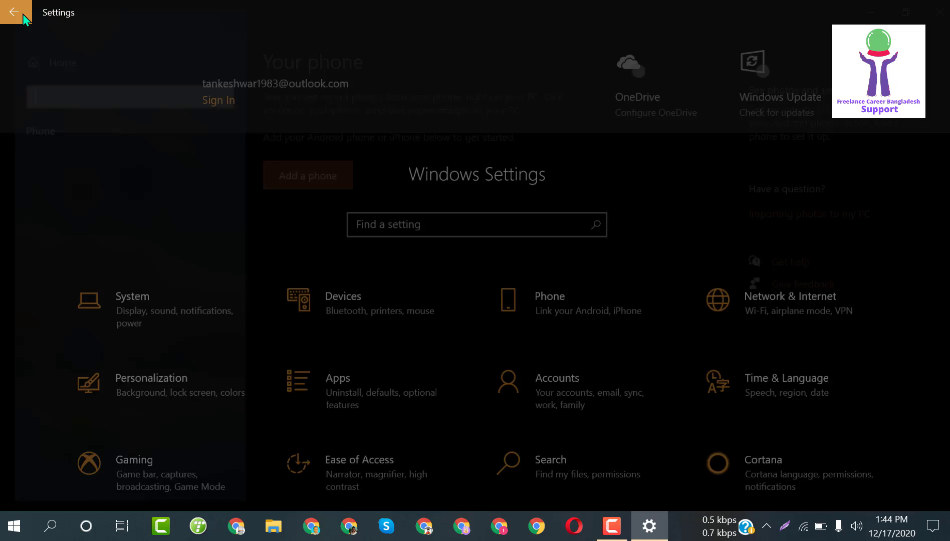
Step: View the account's Your info page, browse the Pictures folder for a profile picture without choosing one, and return to the Settings home page
{"action": "left_click", "coordinate": [583, 353]}
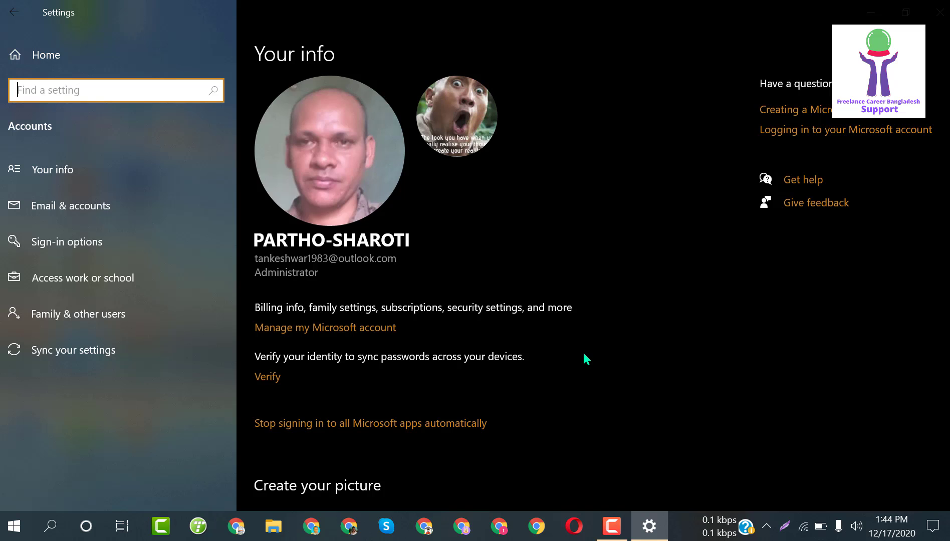
{"action": "scroll", "coordinate": [403, 286], "scroll_direction": "down", "scroll_amount": 3}
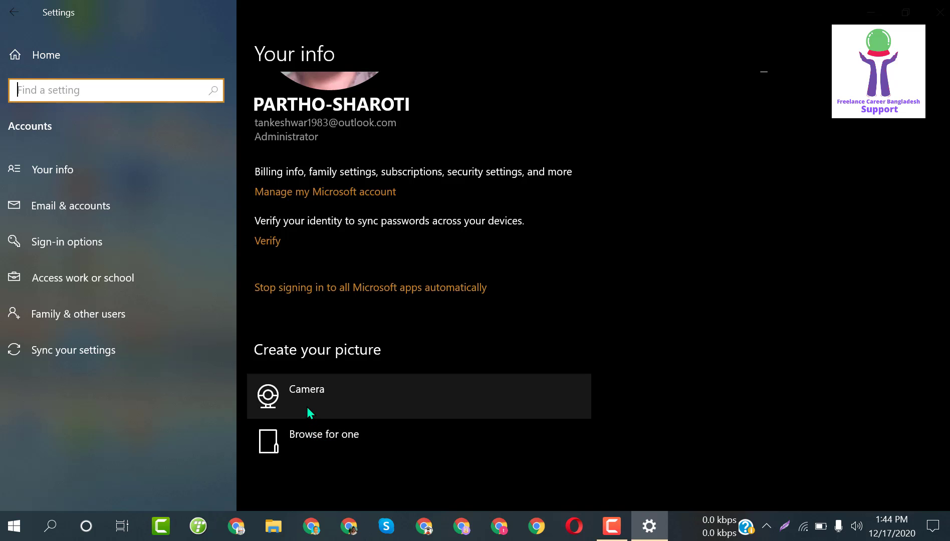
{"action": "left_click", "coordinate": [318, 434]}
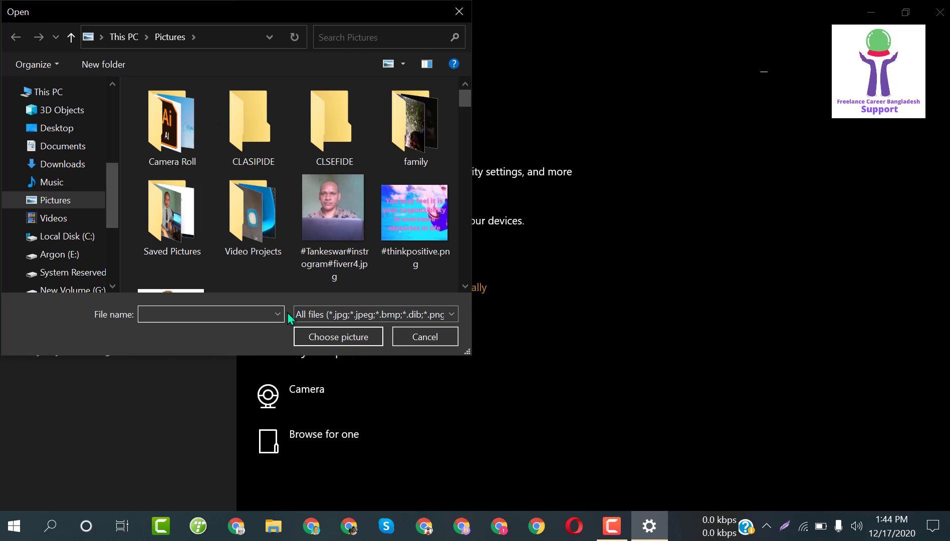
{"action": "left_click", "coordinate": [424, 336]}
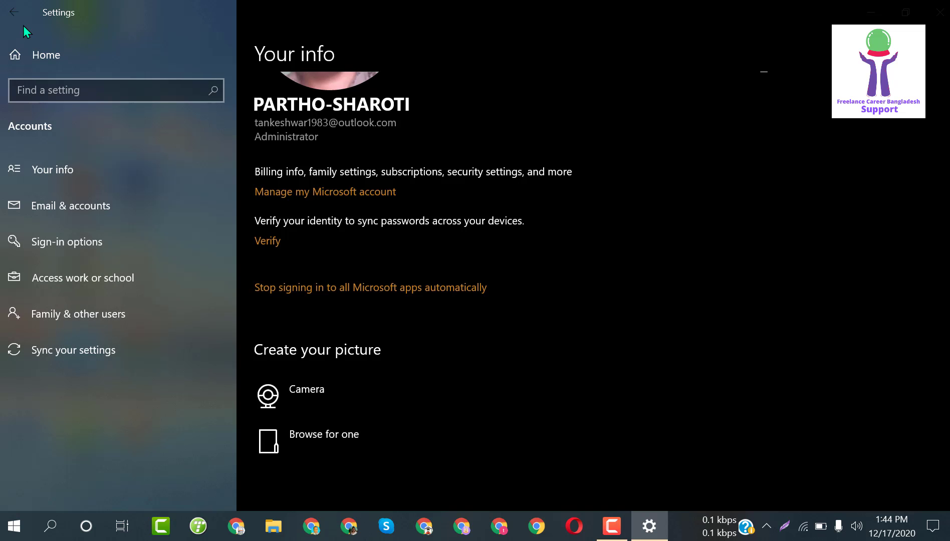
{"action": "left_click", "coordinate": [14, 12]}
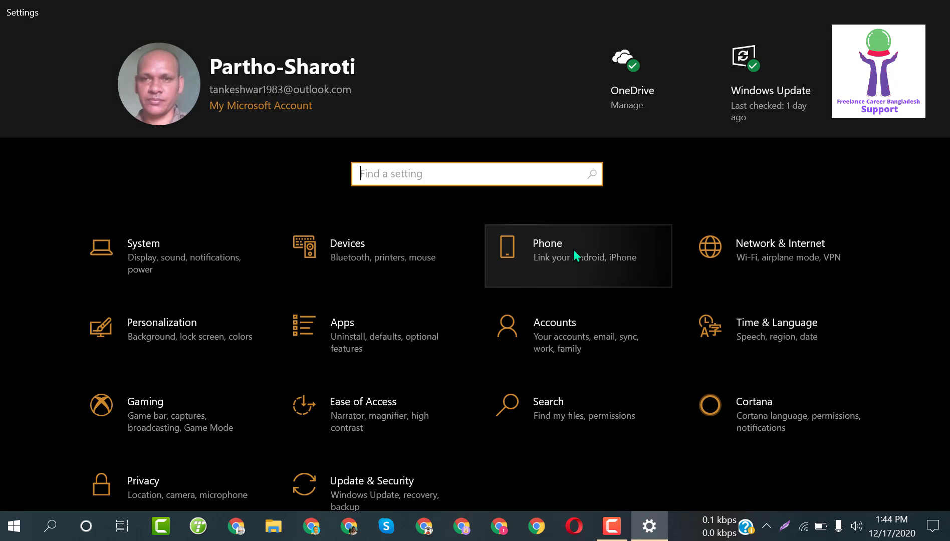
Step: View the Search permissions and history settings, and open Video Editor from Windows search to look over its projects before closing it
{"action": "left_click", "coordinate": [610, 400]}
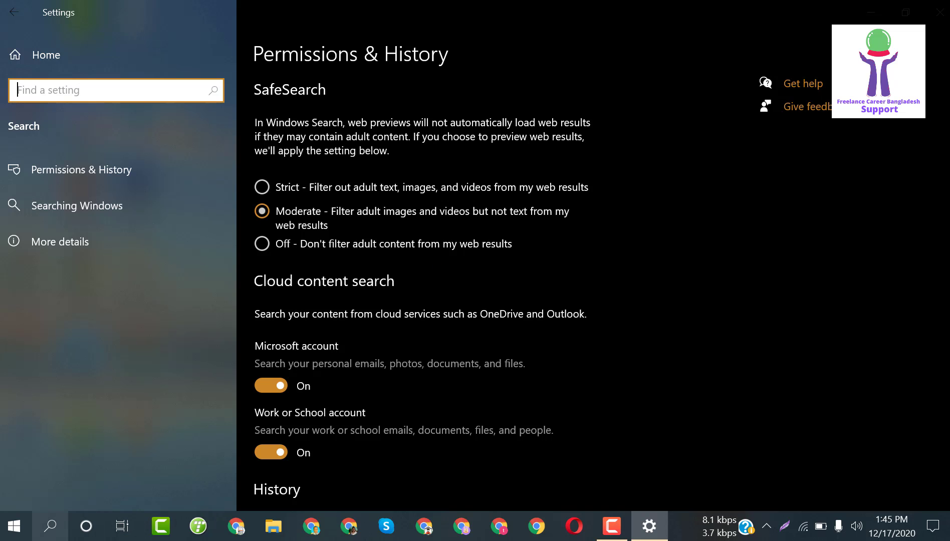
{"action": "left_click", "coordinate": [51, 526]}
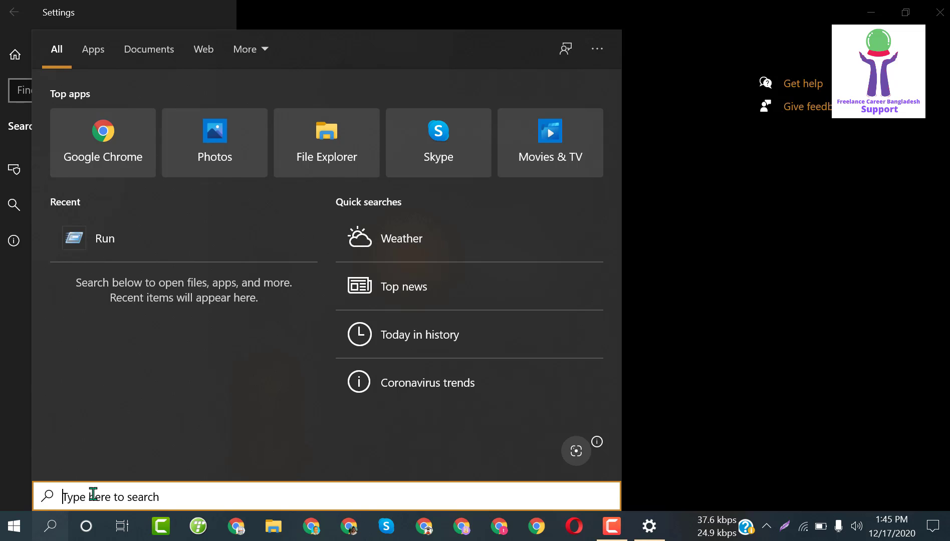
{"action": "type", "text": "v"}
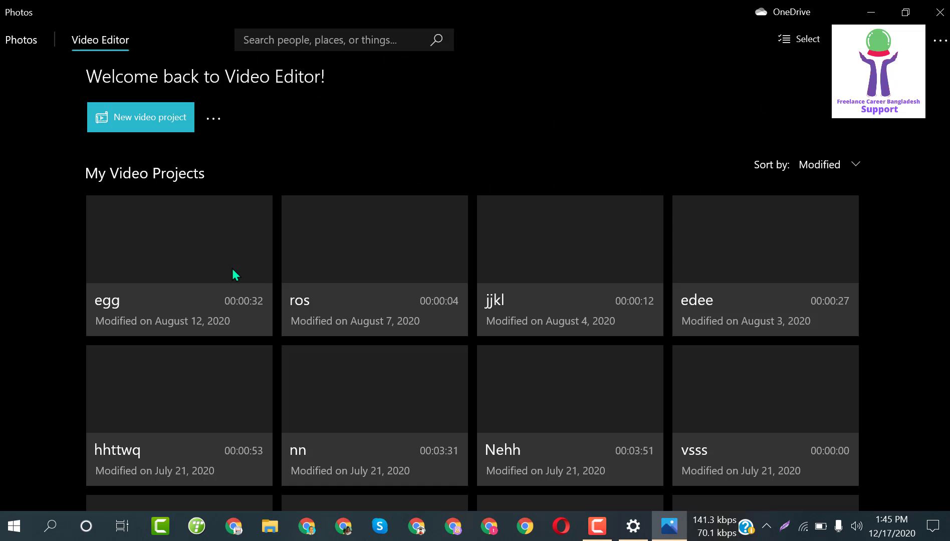
{"action": "scroll", "coordinate": [680, 241], "scroll_direction": "down", "scroll_amount": 5}
{"action": "scroll", "coordinate": [681, 241], "scroll_direction": "up", "scroll_amount": 5}
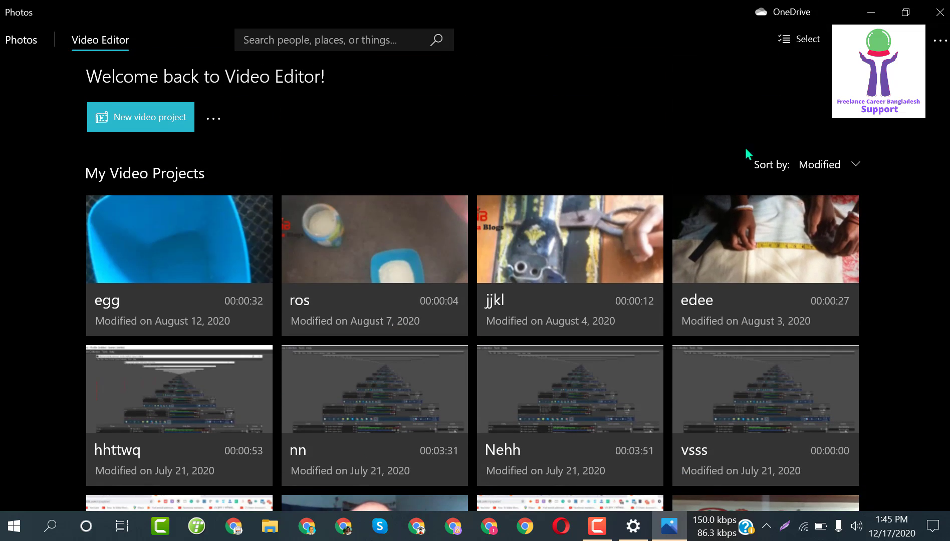
{"action": "left_click", "coordinate": [940, 12]}
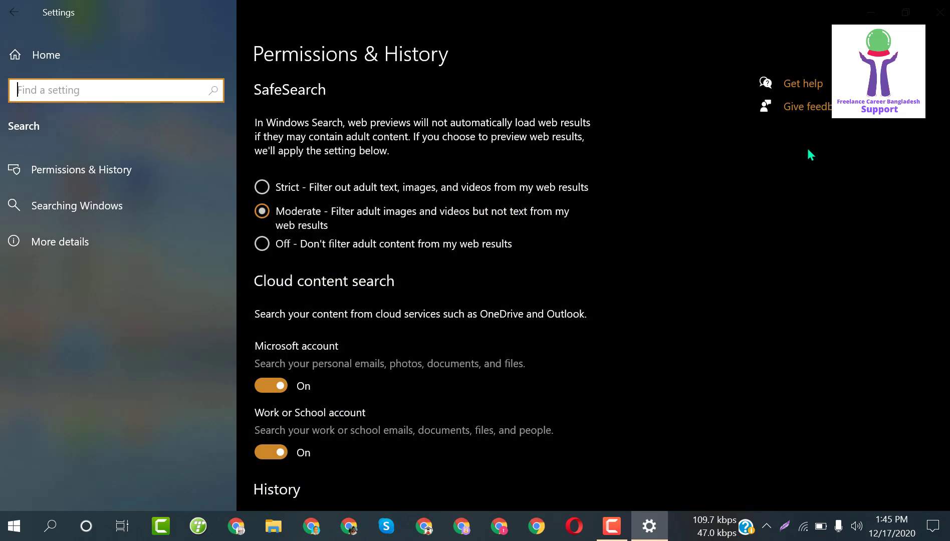
Step: View the recent items in Windows search, close it and return to the Settings home page
{"action": "left_click", "coordinate": [57, 530]}
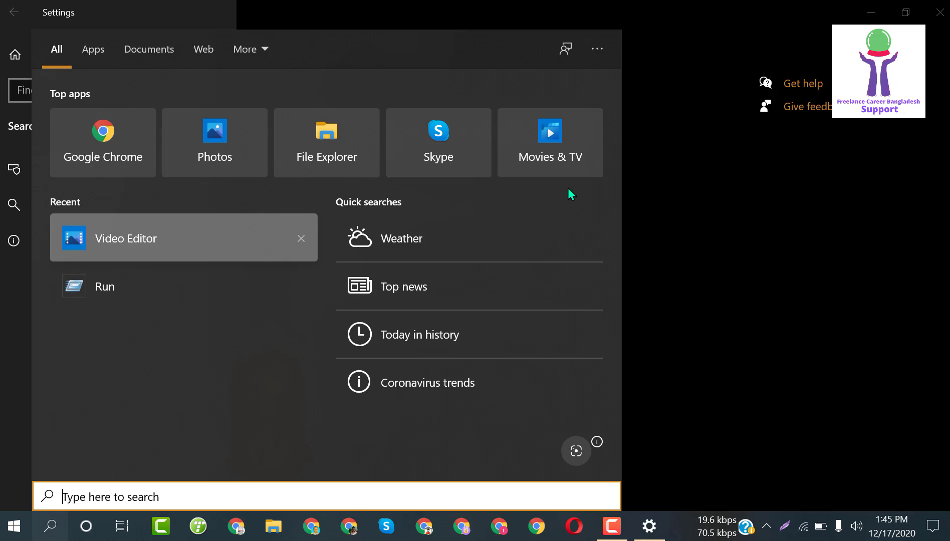
{"action": "left_click", "coordinate": [742, 181]}
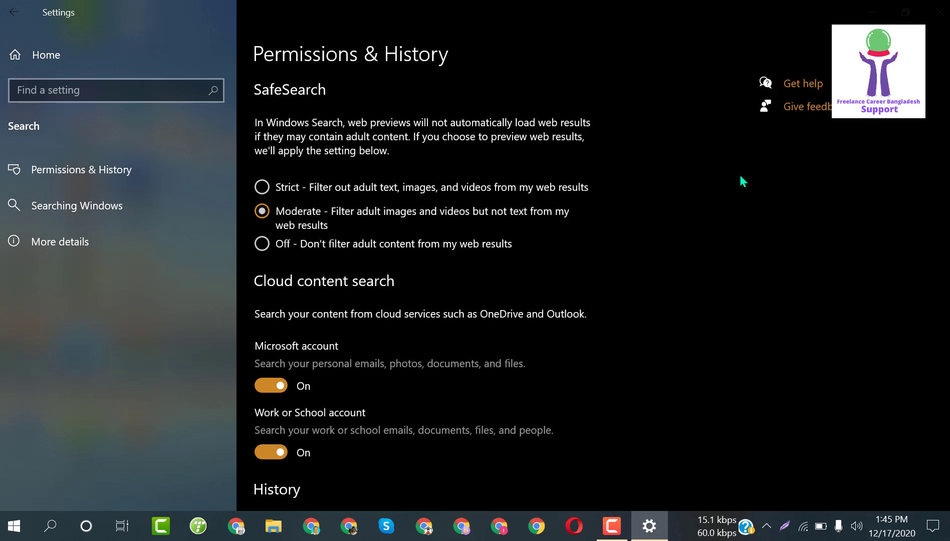
{"action": "left_click", "coordinate": [14, 12]}
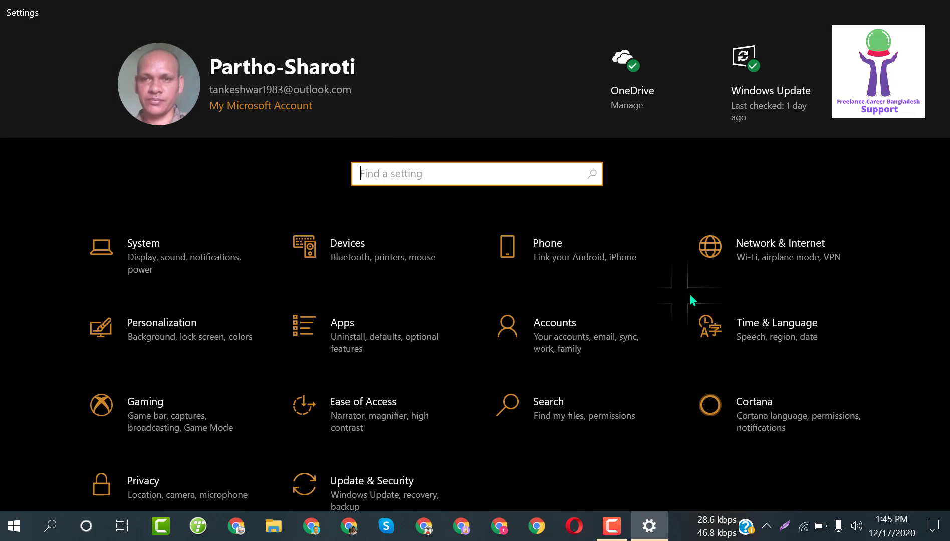
Step: View the network status and network setting options under Network & Internet, and return to the Settings home page
{"action": "left_click", "coordinate": [797, 254]}
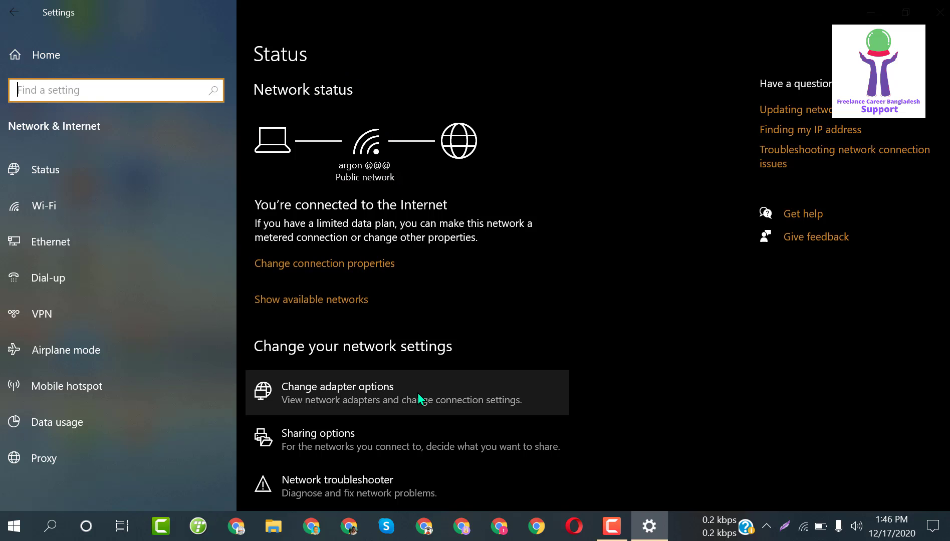
{"action": "scroll", "coordinate": [419, 397], "scroll_direction": "down", "scroll_amount": 3}
{"action": "scroll", "coordinate": [419, 398], "scroll_direction": "up", "scroll_amount": 3}
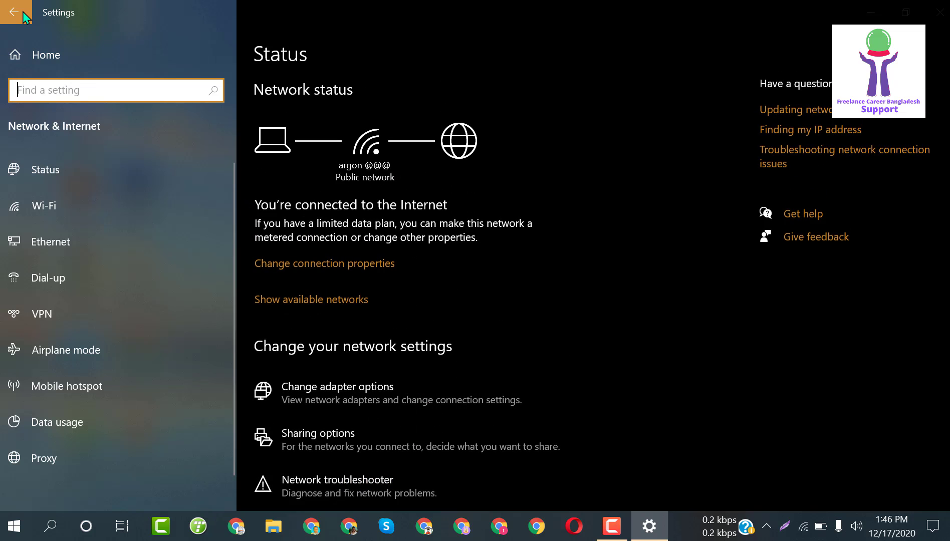
{"action": "left_click", "coordinate": [20, 12]}
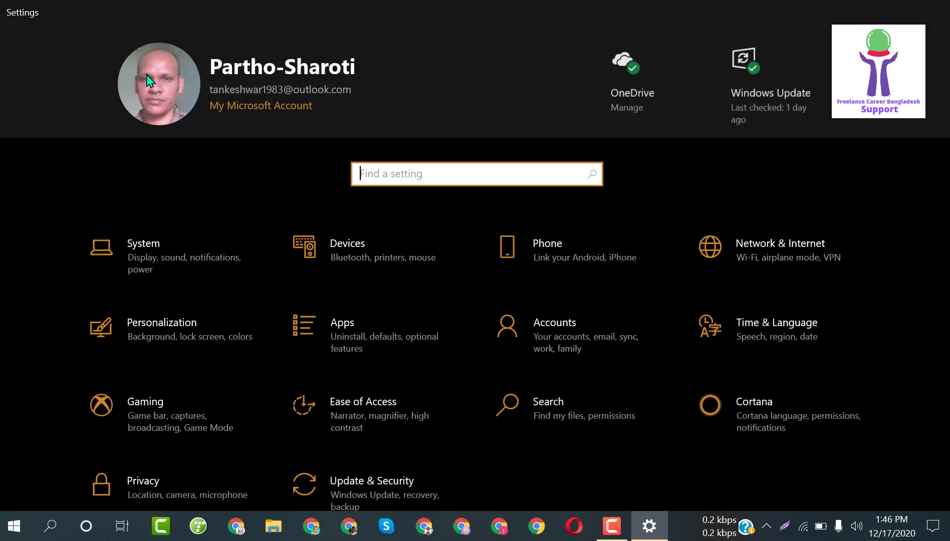
Step: View the Date & time page under Time & Language and the taskbar clock, and return to the Settings home page
{"action": "left_click", "coordinate": [829, 335]}
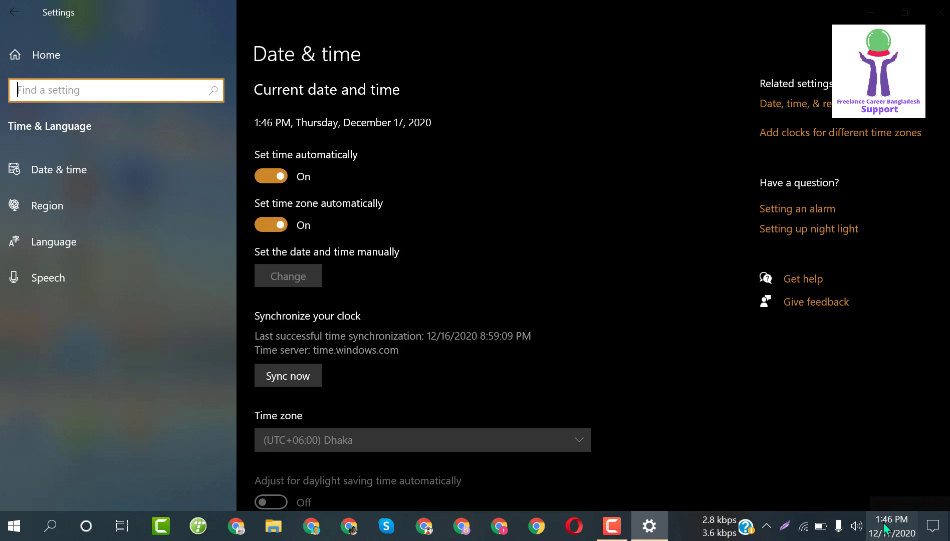
{"action": "mouse_move", "coordinate": [881, 523]}
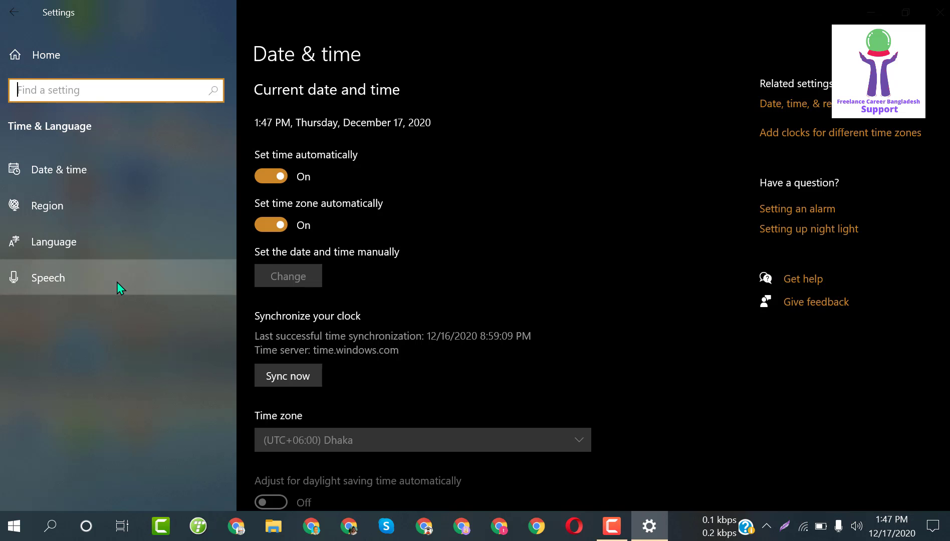
{"action": "left_click", "coordinate": [16, 12]}
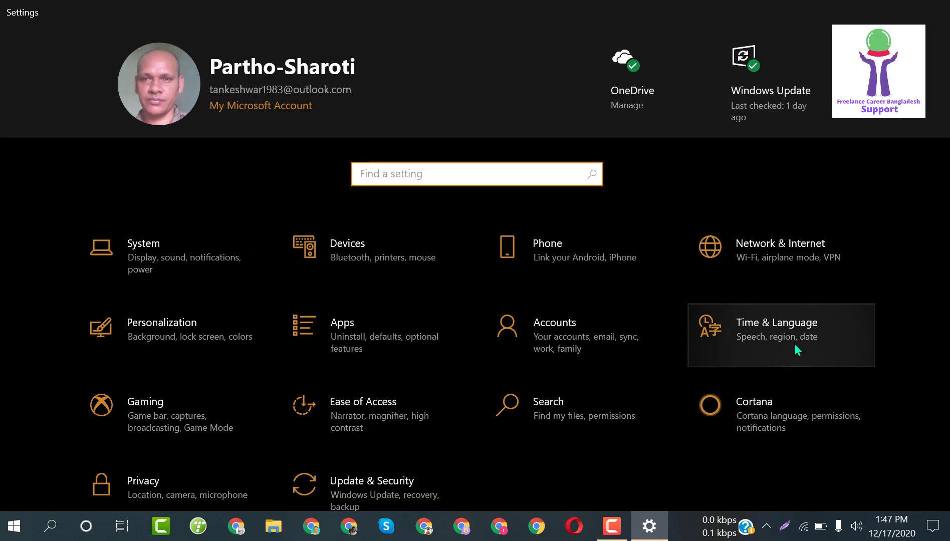
Step: Revisit the network status page, view the Talk to Cortana settings and open the Cortana assistant
{"action": "left_click", "coordinate": [809, 282]}
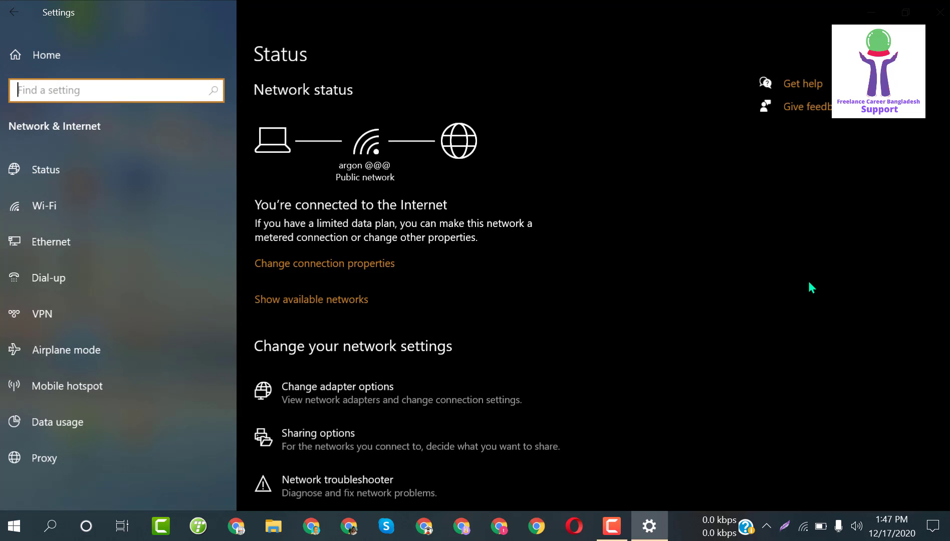
{"action": "left_click", "coordinate": [44, 54]}
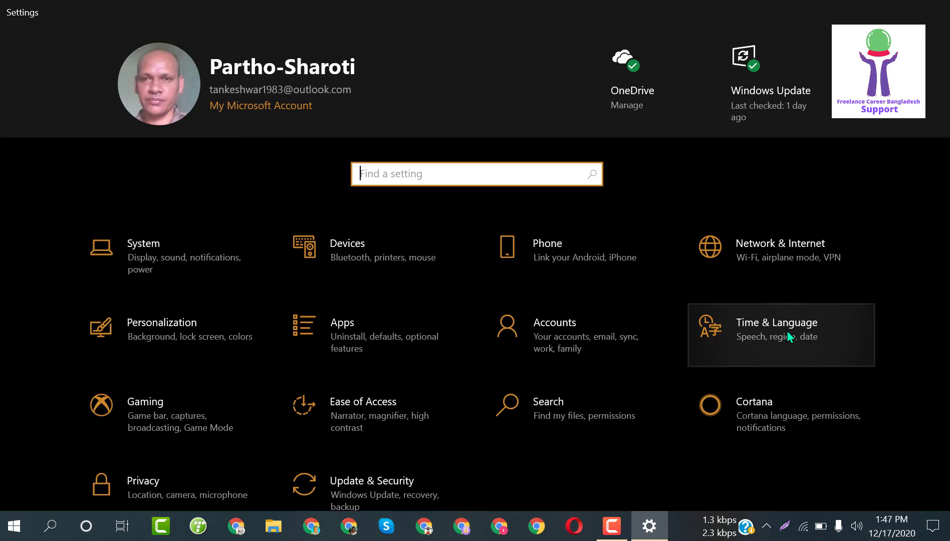
{"action": "left_click", "coordinate": [784, 412]}
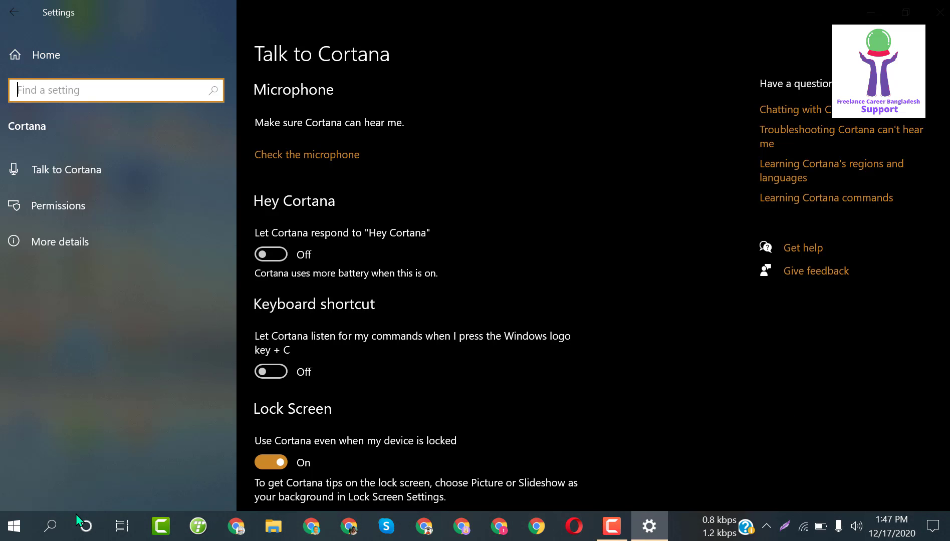
{"action": "left_click", "coordinate": [85, 525]}
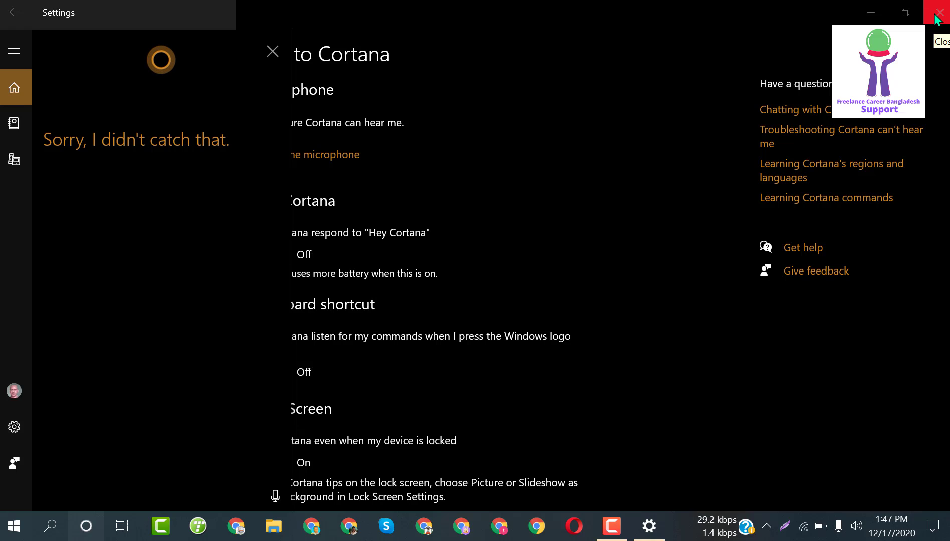
Step: Close the Settings app and the Cortana assistant, and view the notifications and quick actions in the action center before dismissing it
{"action": "left_click", "coordinate": [936, 15]}
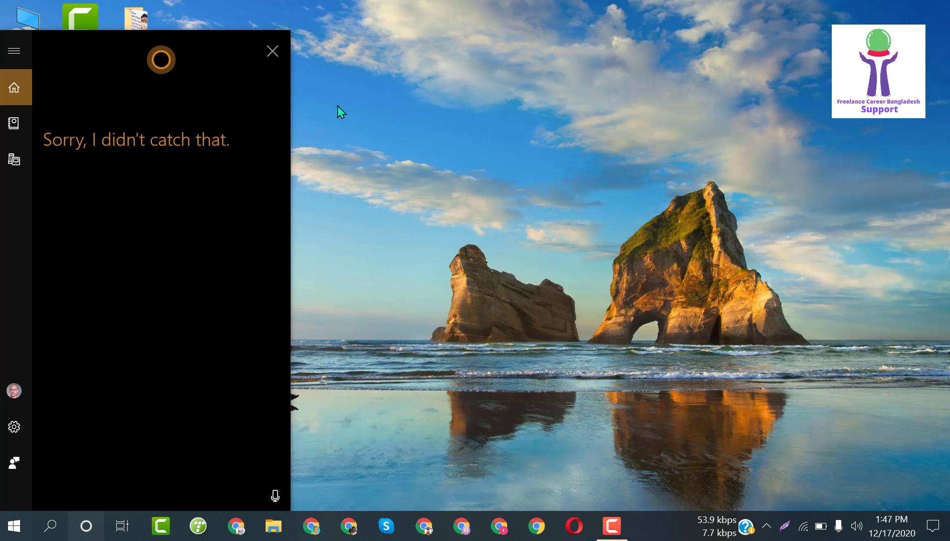
{"action": "left_click", "coordinate": [272, 50]}
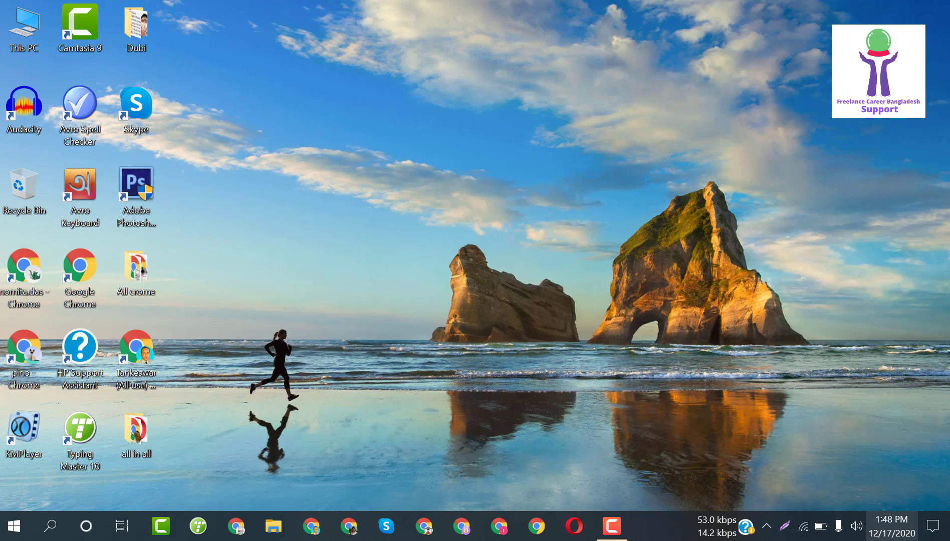
{"action": "left_click", "coordinate": [942, 537]}
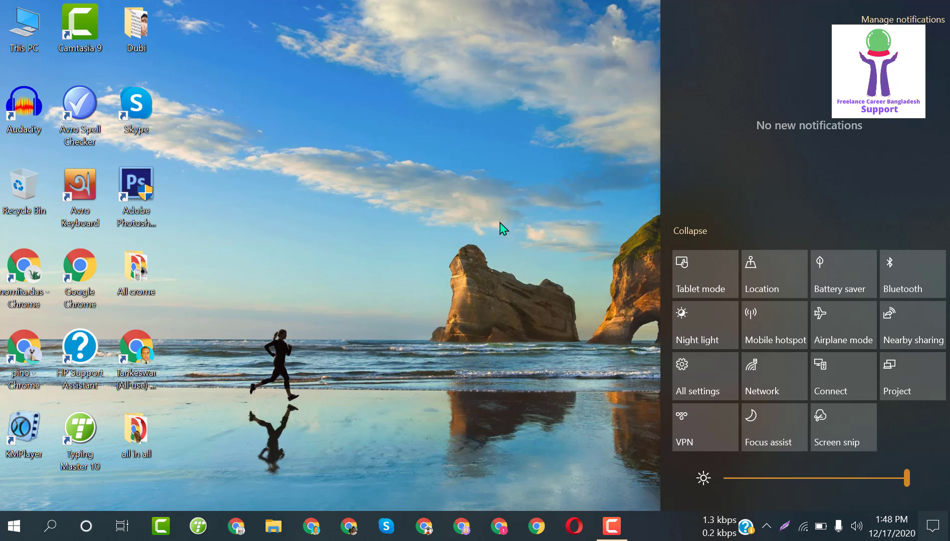
{"action": "left_click", "coordinate": [457, 260]}
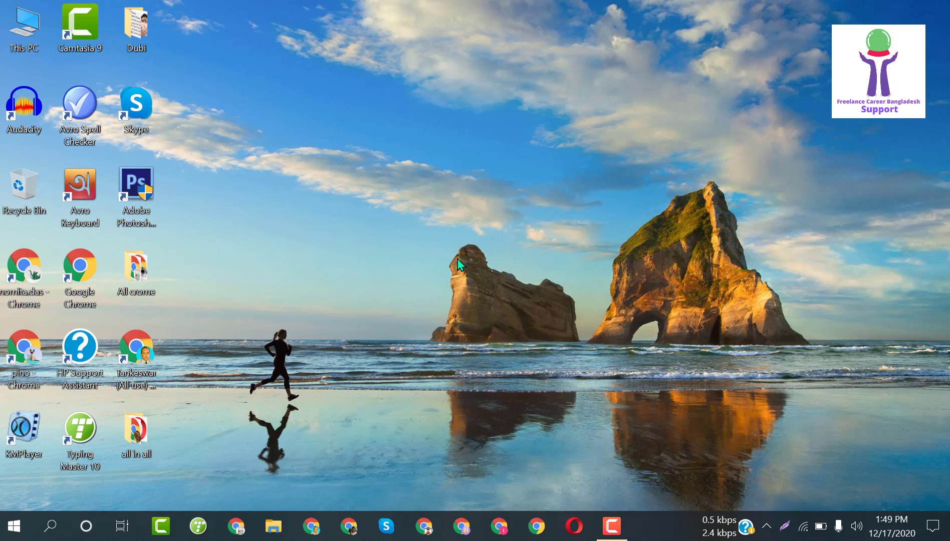
Step: Switch to the Camtasia recorder and stop the running screen recording
{"action": "left_click", "coordinate": [611, 523]}
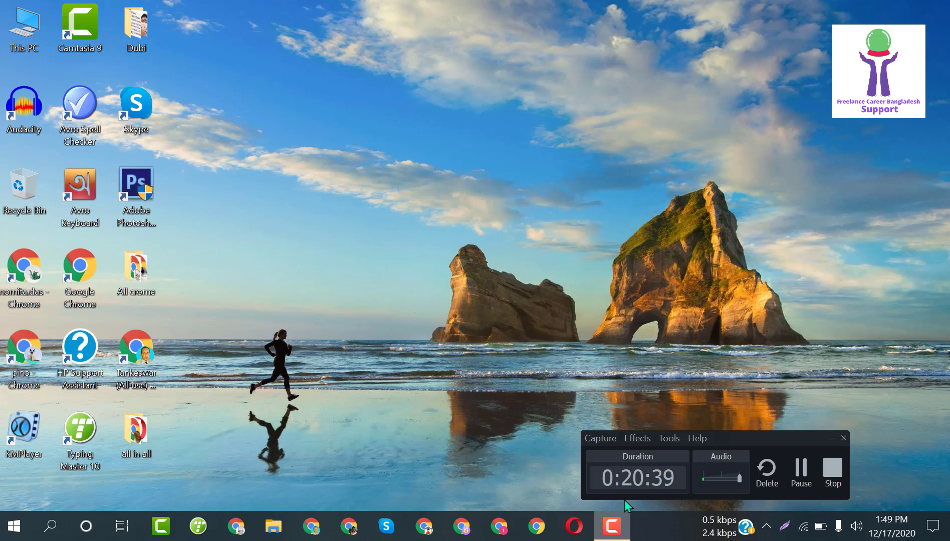
{"action": "left_click", "coordinate": [827, 471]}
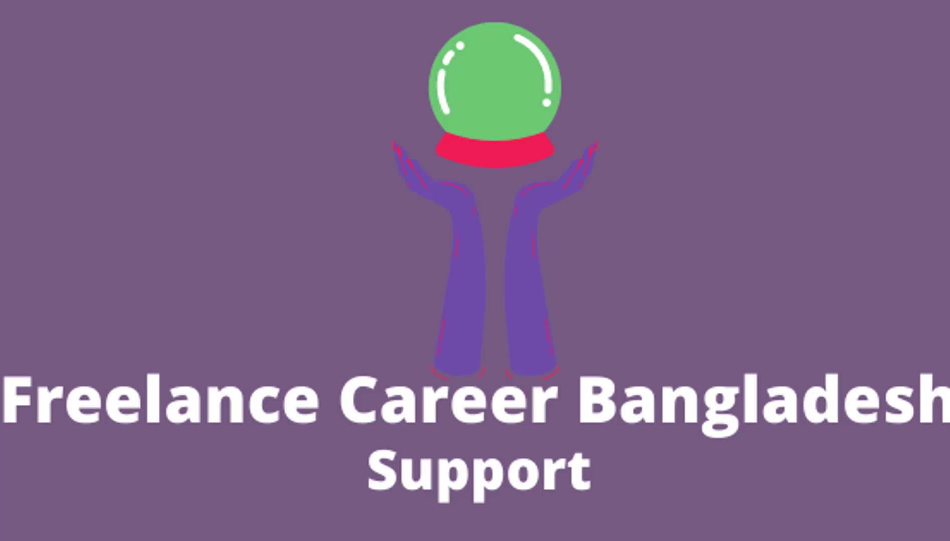